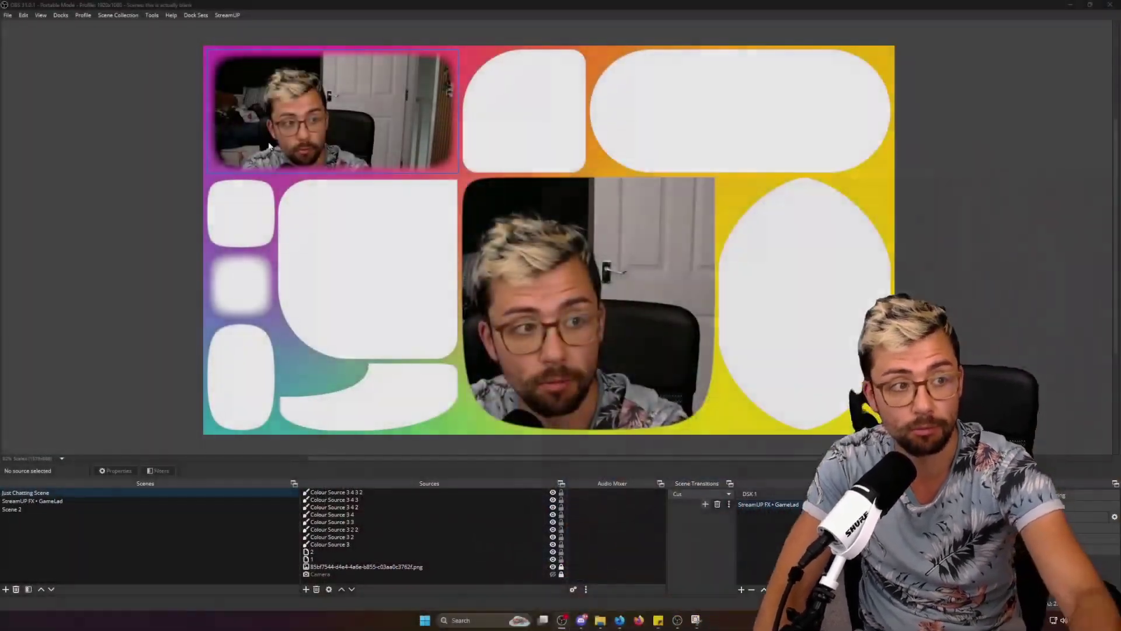
Bring Firefox forward, then switch from the Exeldro tab to the Andi Stone Media memberships tab.
left_click(287, 205)
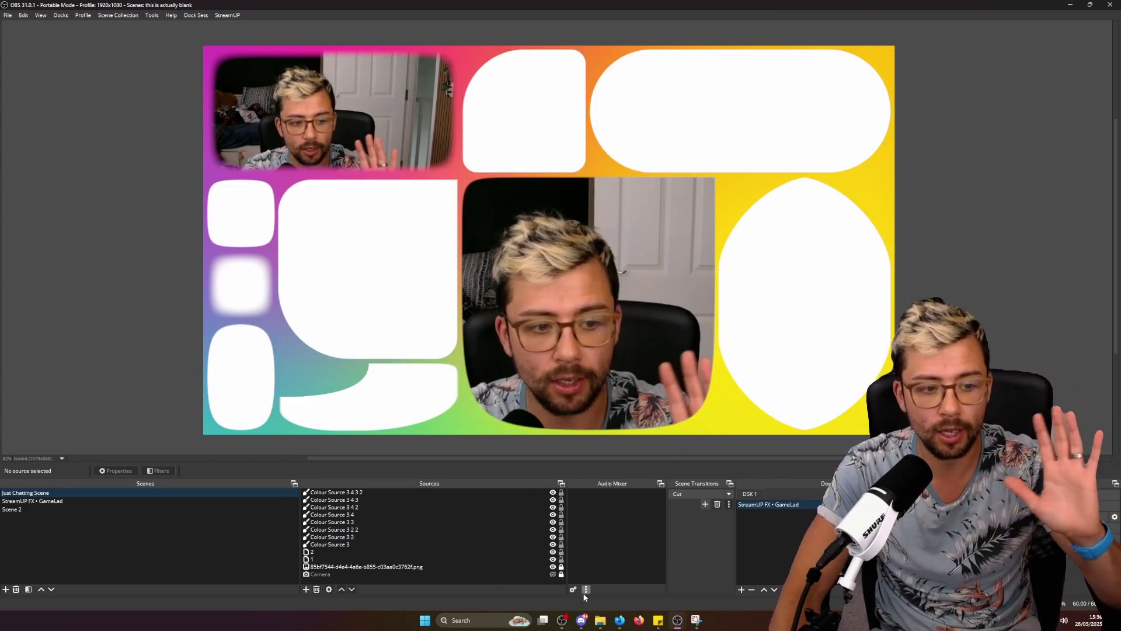
left_click(619, 625)
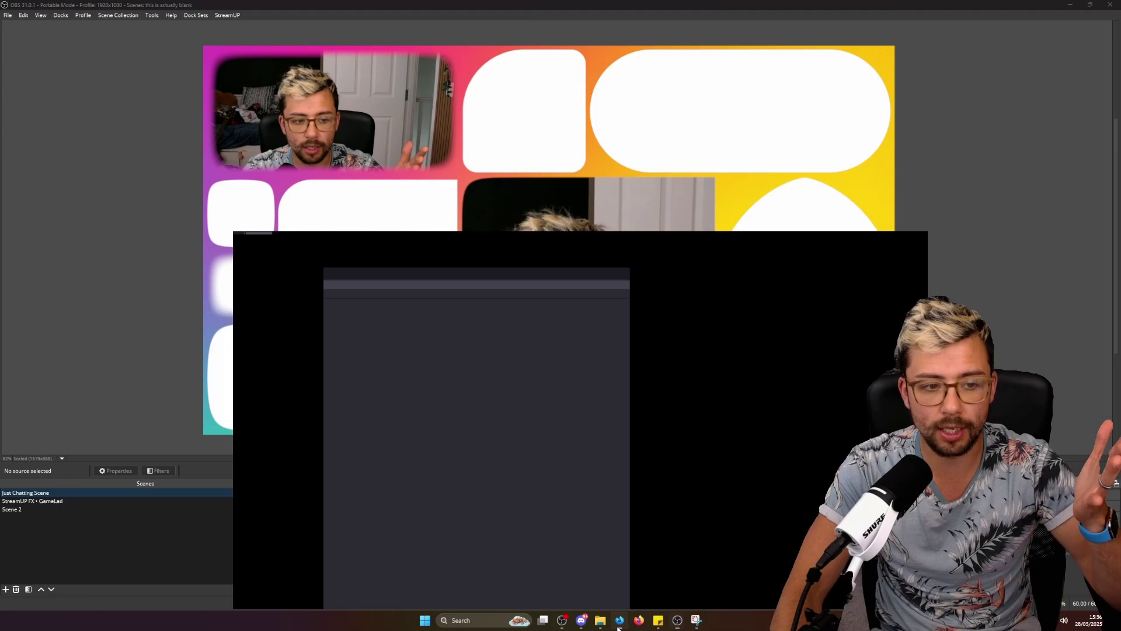
scroll(350, 233, "down", 5)
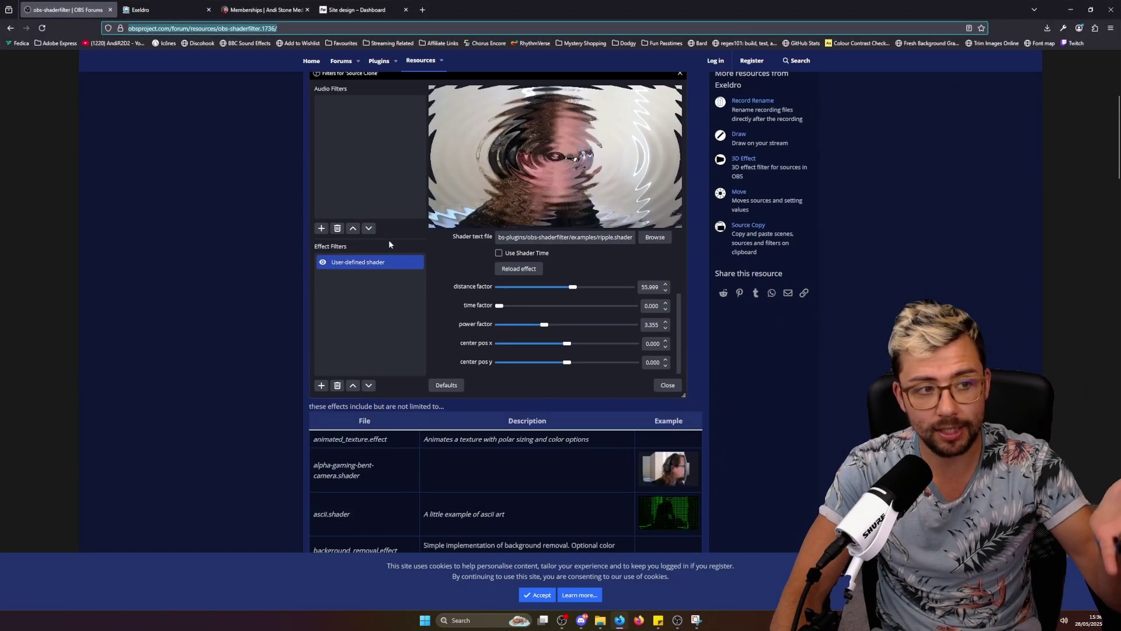
scroll(388, 241, "up", 5)
left_click(141, 7)
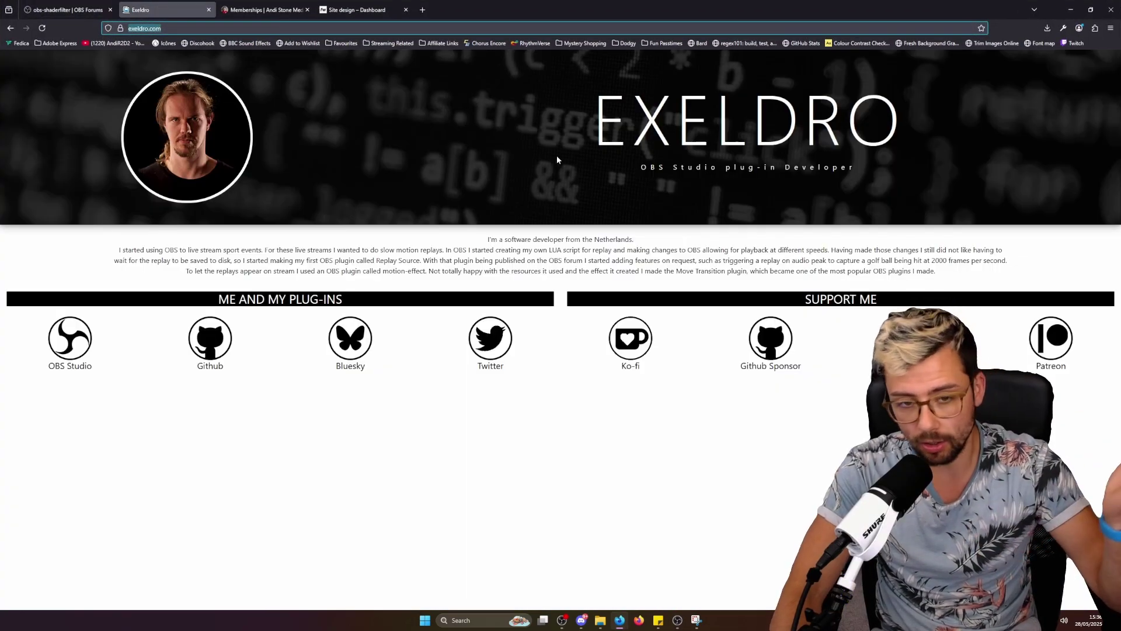
left_click(270, 10)
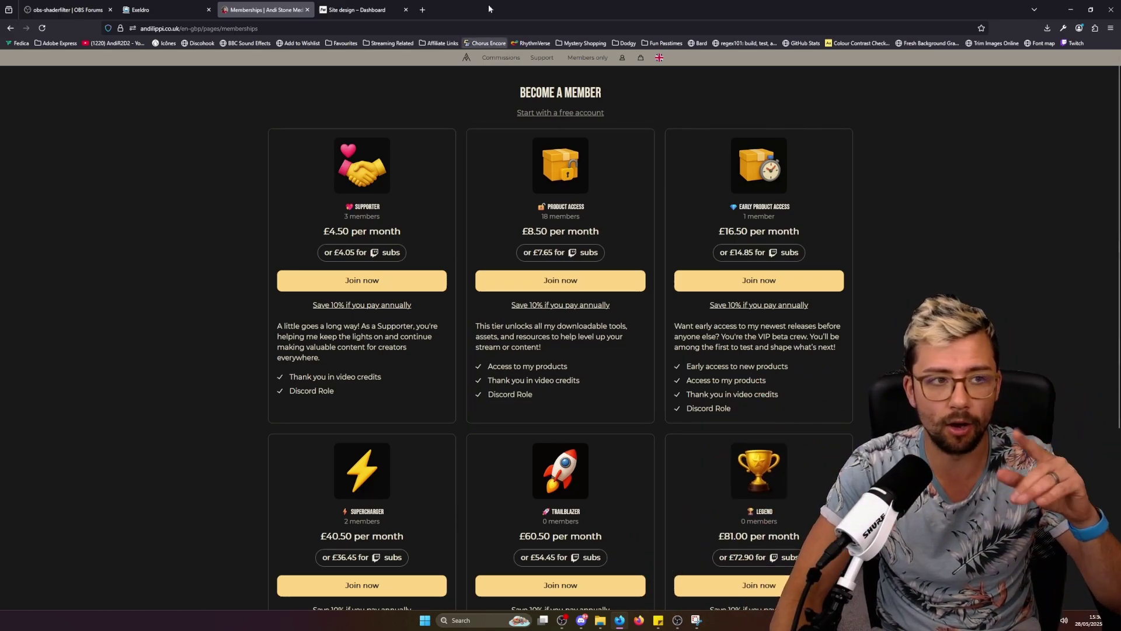
Load streamup.tips in a new tab and scroll its product cards, then return to Andi Stone Media.
left_click(422, 10)
type("streamup.tips")
key("Return")
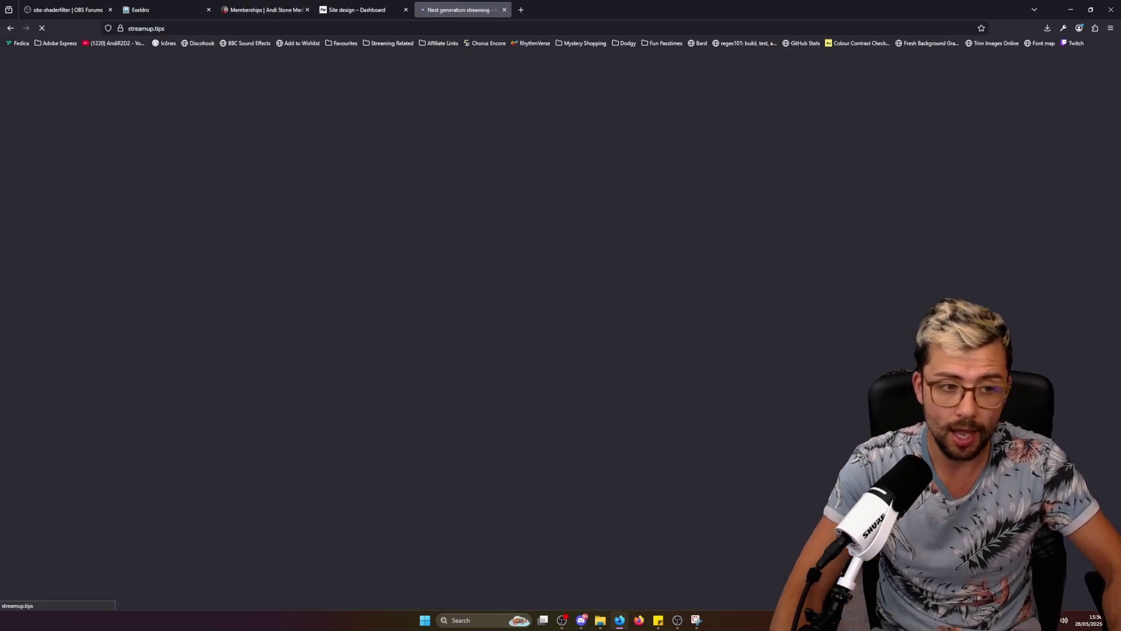
scroll(325, 245, "down", 4)
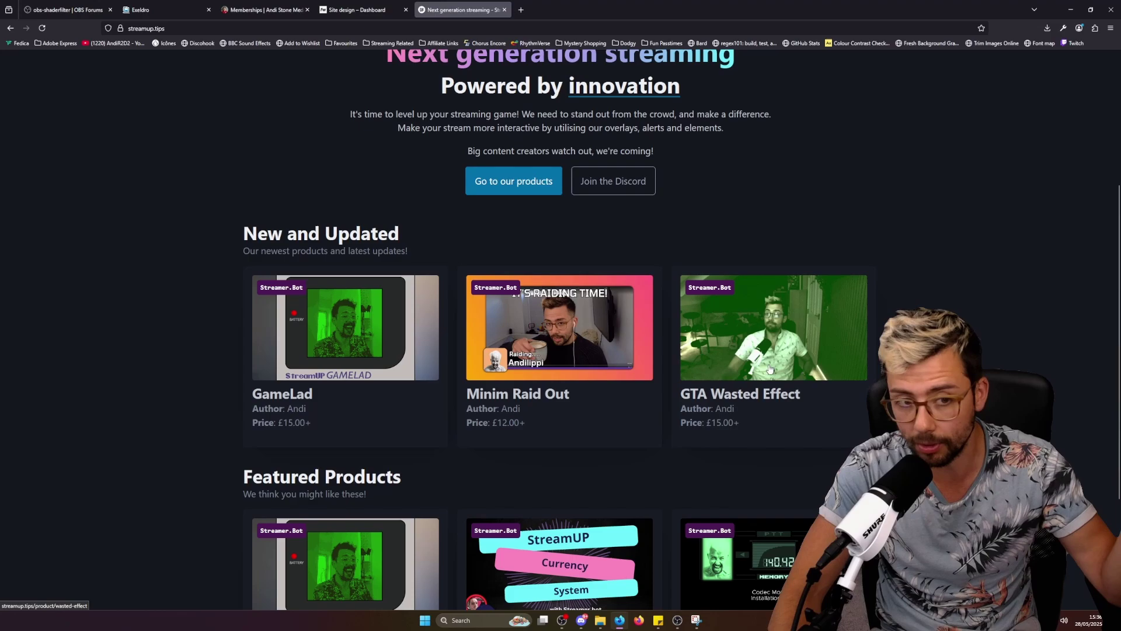
scroll(680, 292, "down", 2)
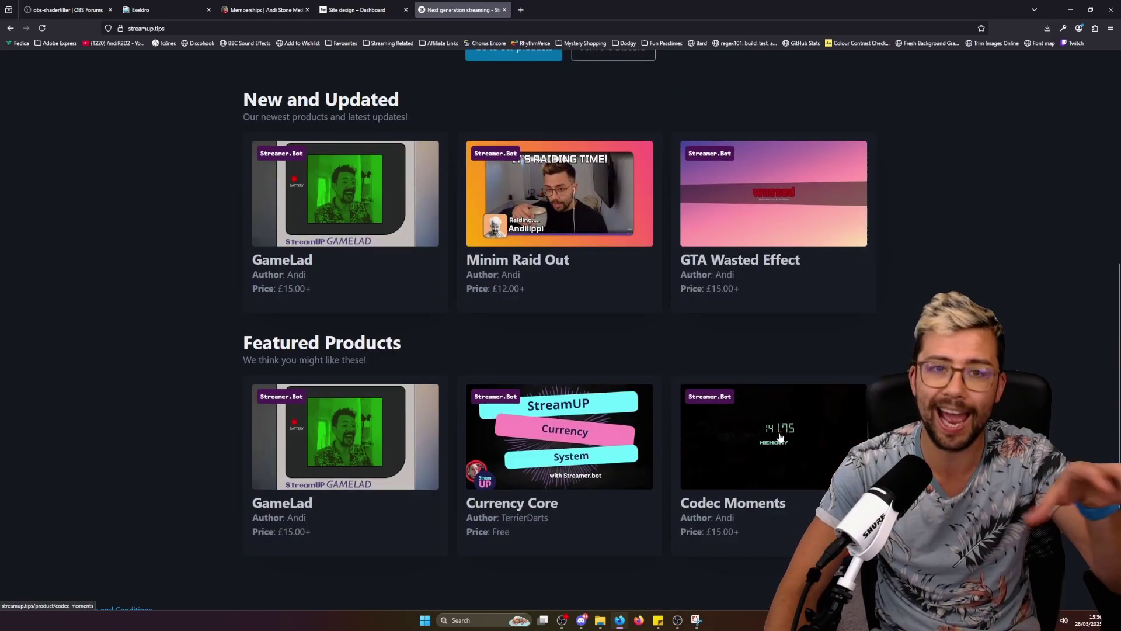
left_click(264, 10)
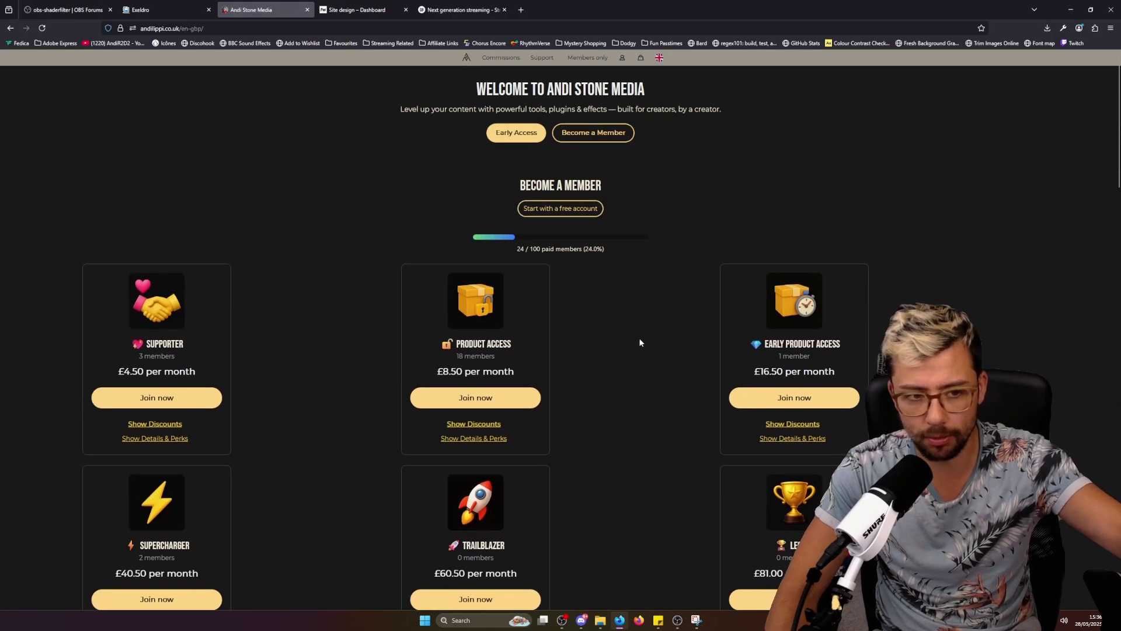
Open the Squircle Shader for OBS (v1.0) page under Early Access, then minimise Firefox.
mouse_move(590, 58)
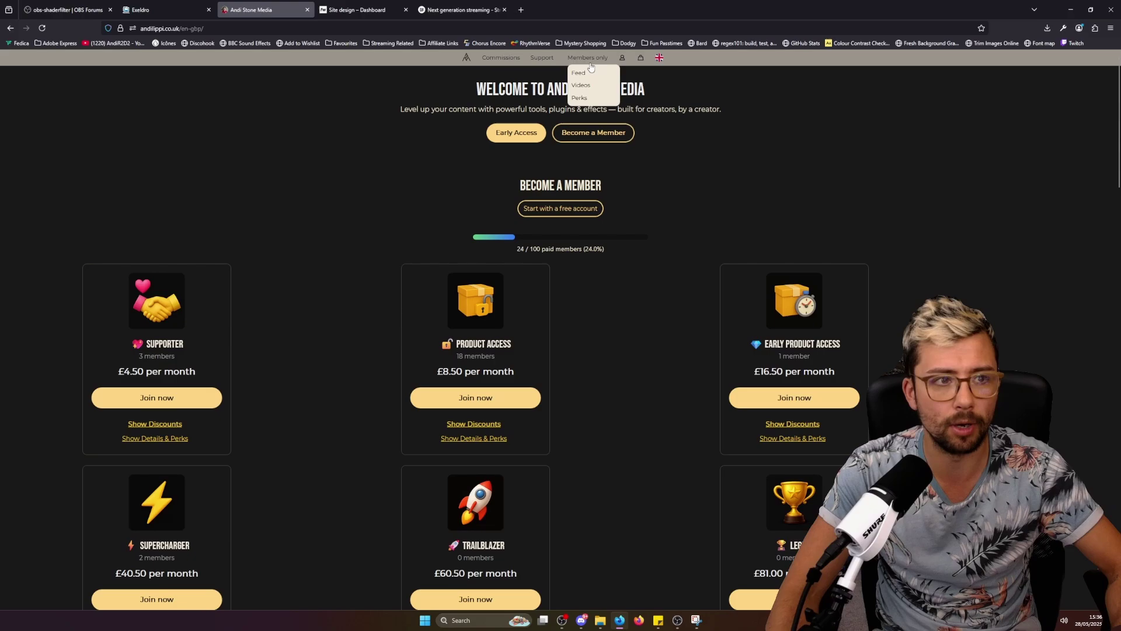
left_click(516, 133)
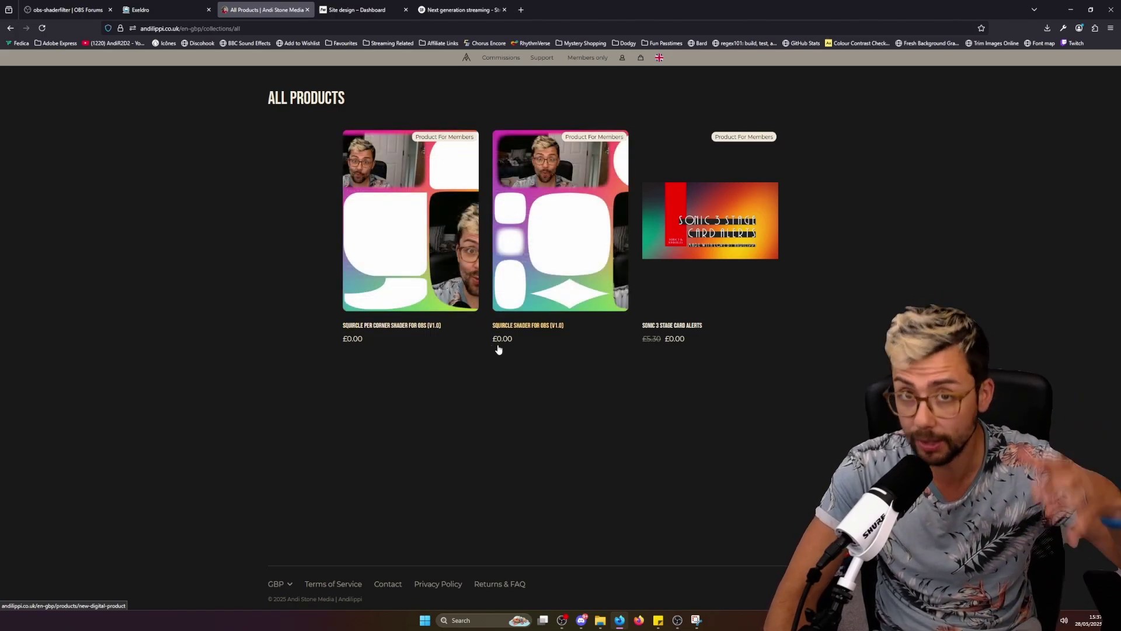
left_click(560, 296)
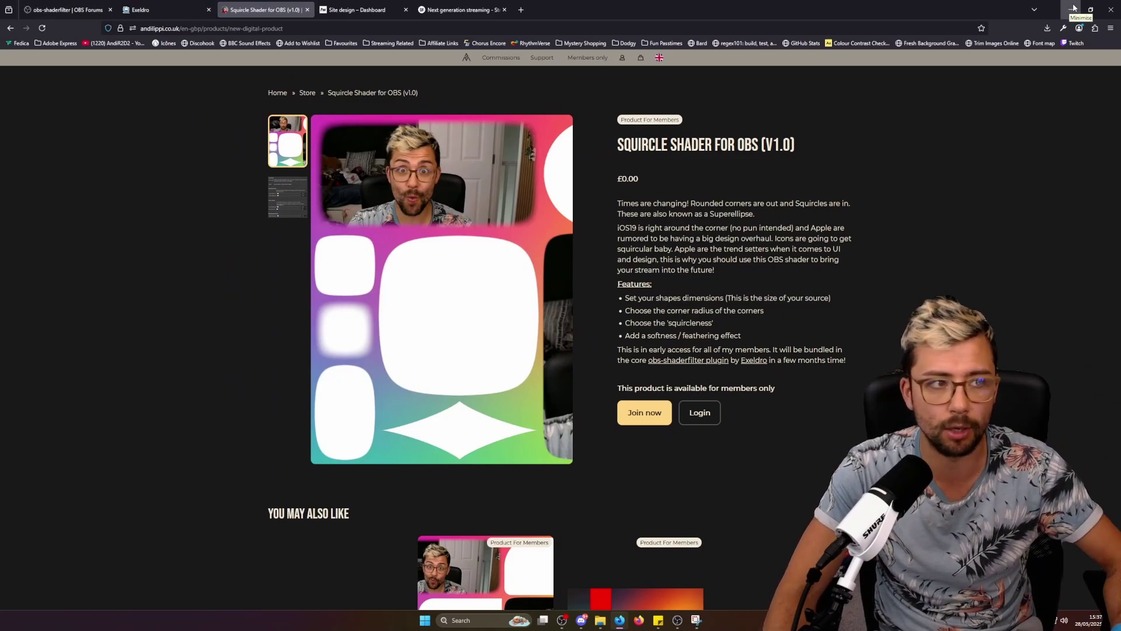
left_click(1072, 8)
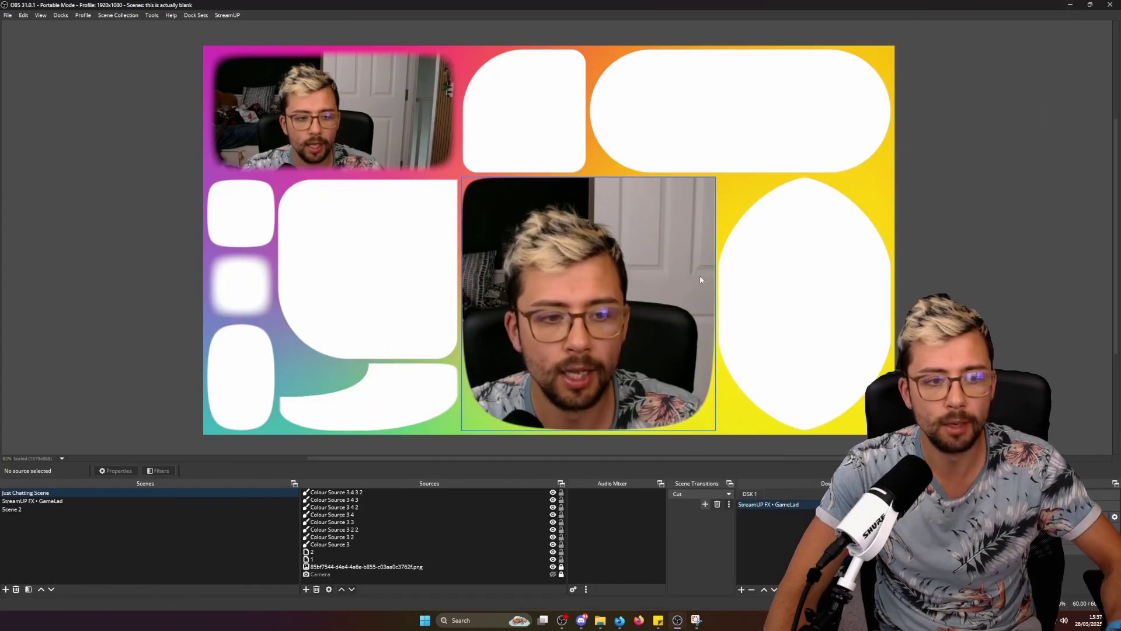
Create Scene 3 and add a colour source named Colour Source 4.
left_click(27, 510)
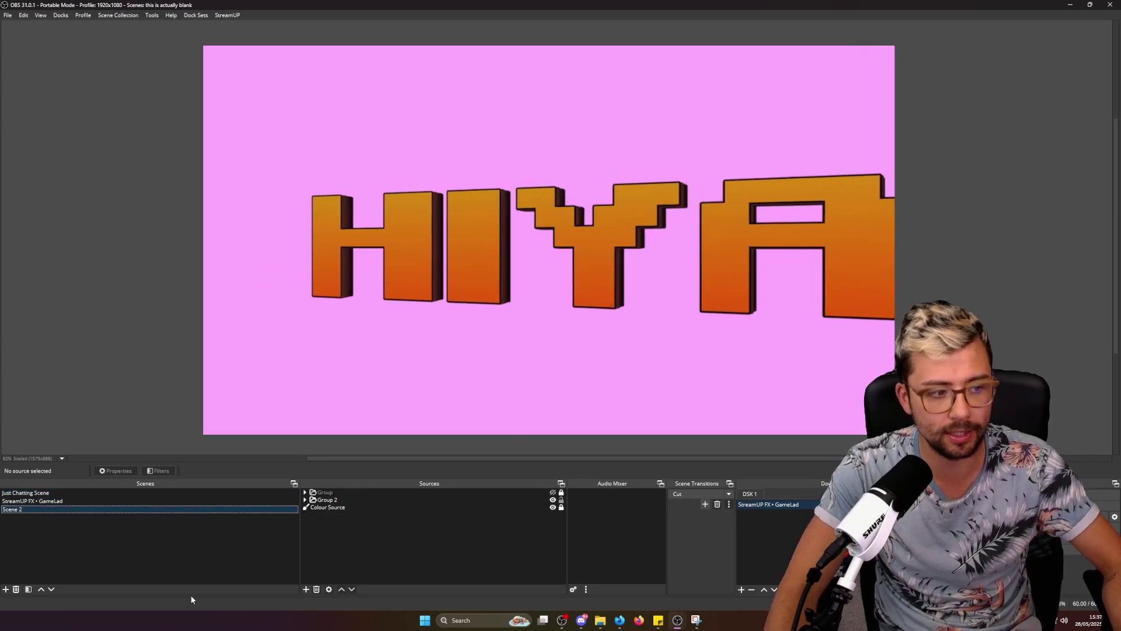
left_click(6, 589)
left_click(537, 316)
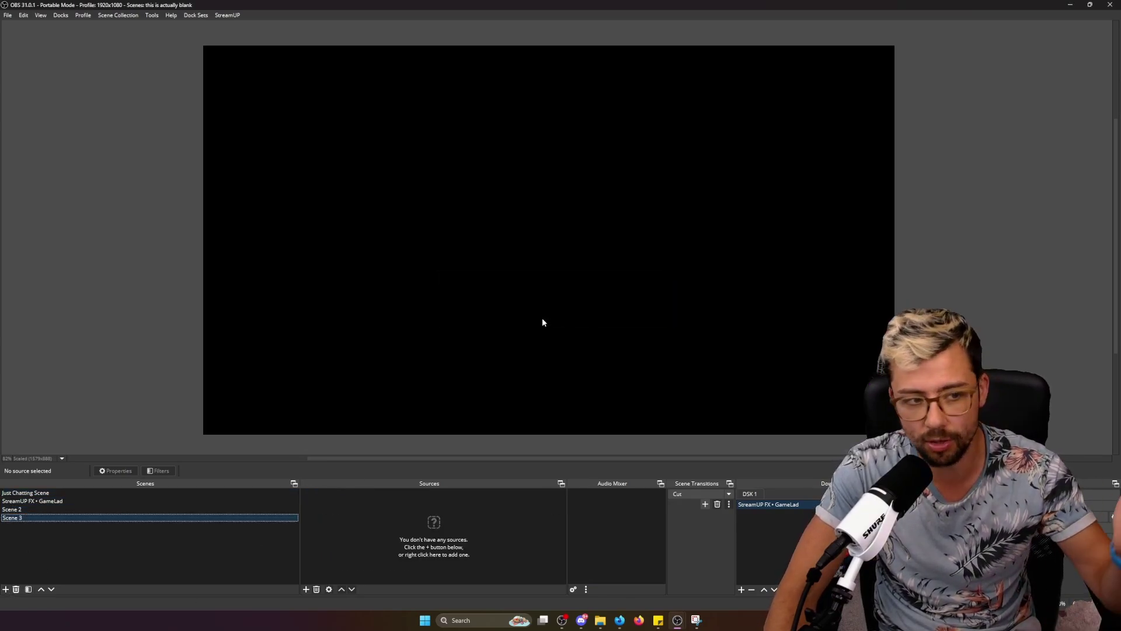
mouse_move(411, 517)
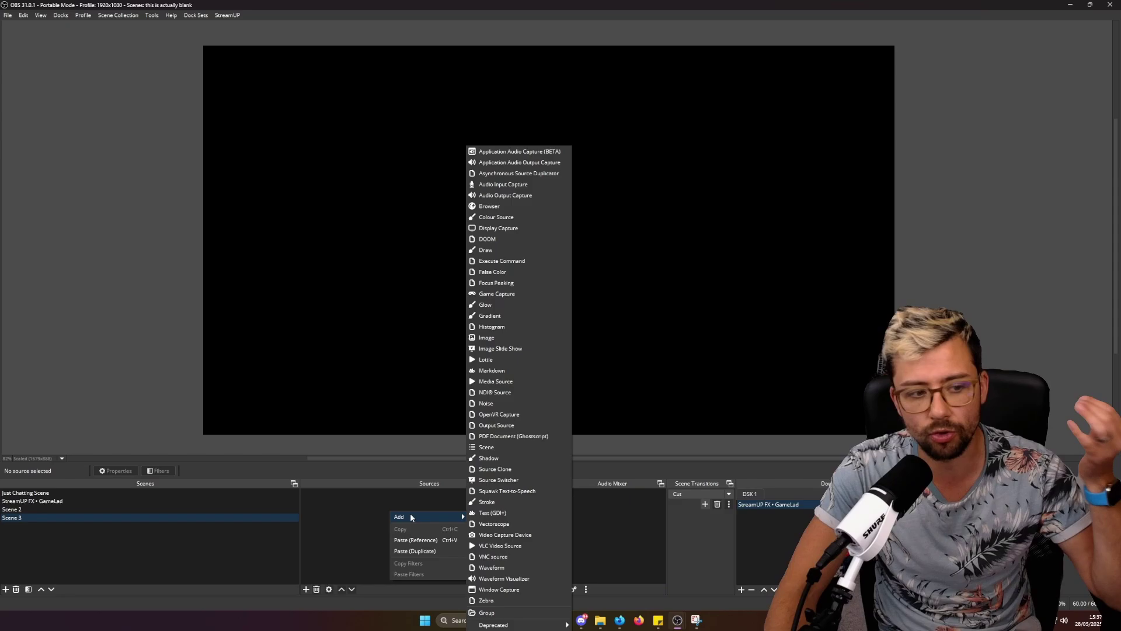
left_click(496, 217)
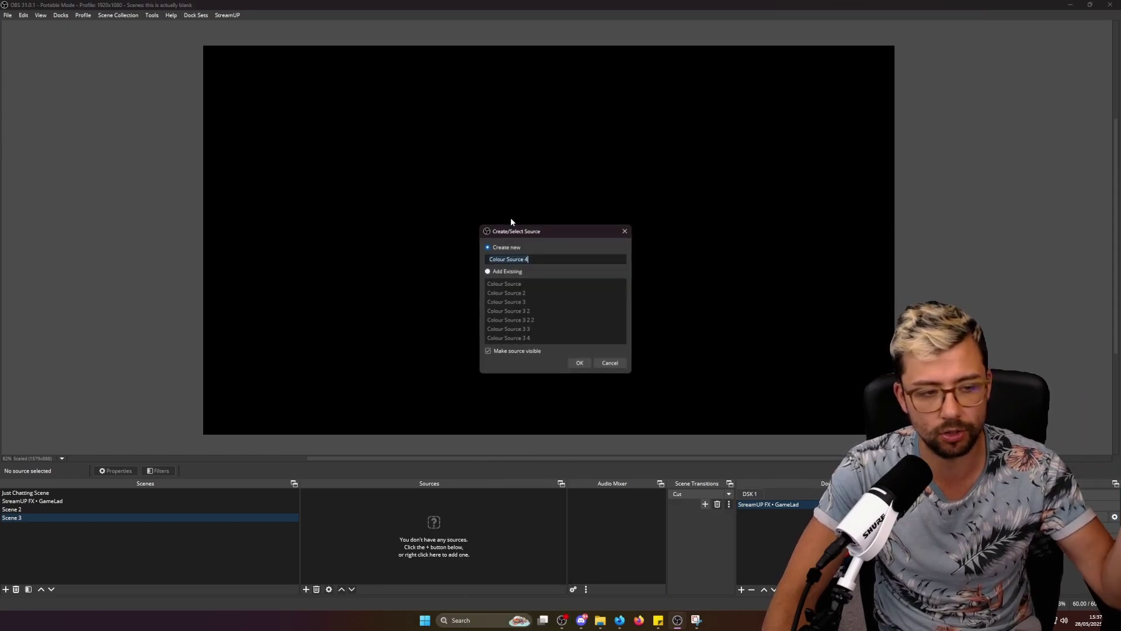
left_click(575, 366)
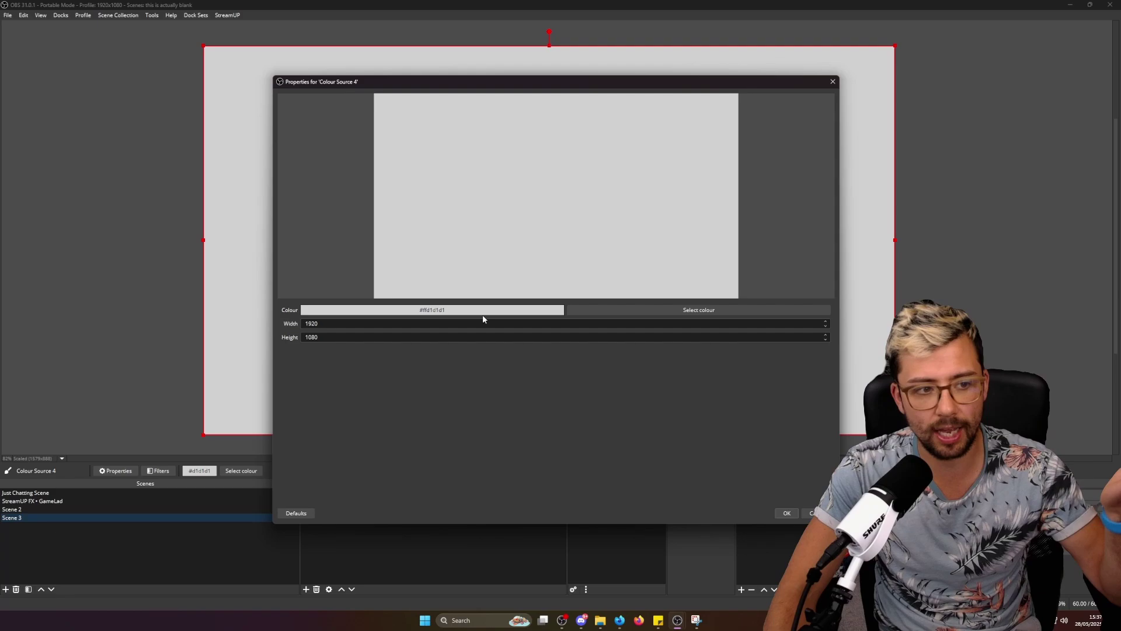
Make Colour Source 4 a 500×500 square coloured pink #ff557f.
left_click(404, 319)
type("5")
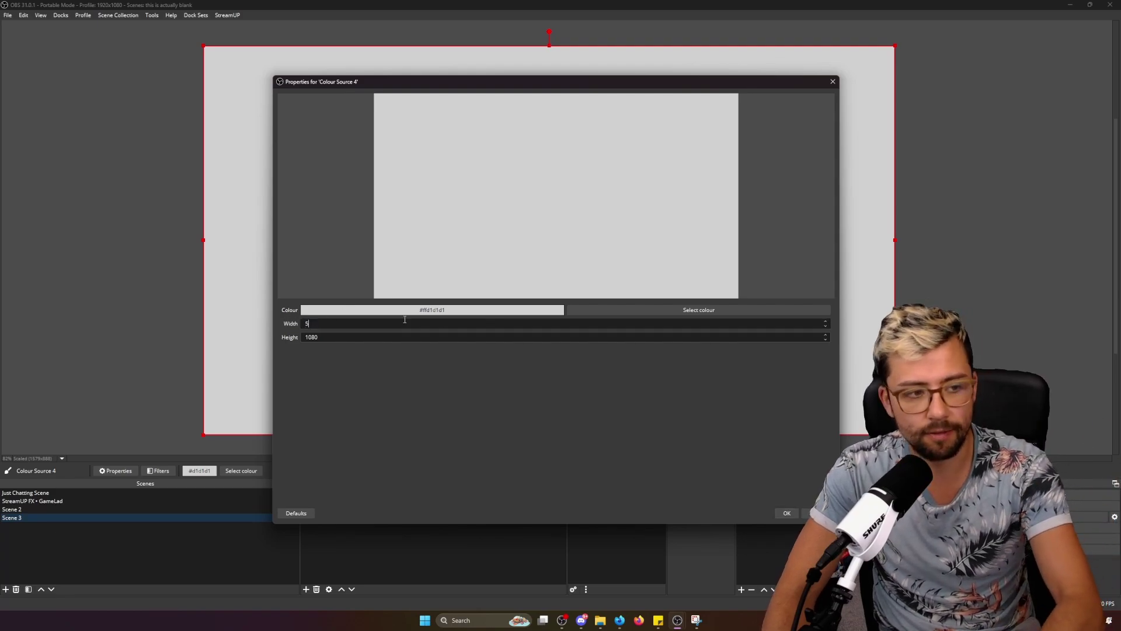
type("00")
double_click(351, 340)
type("500")
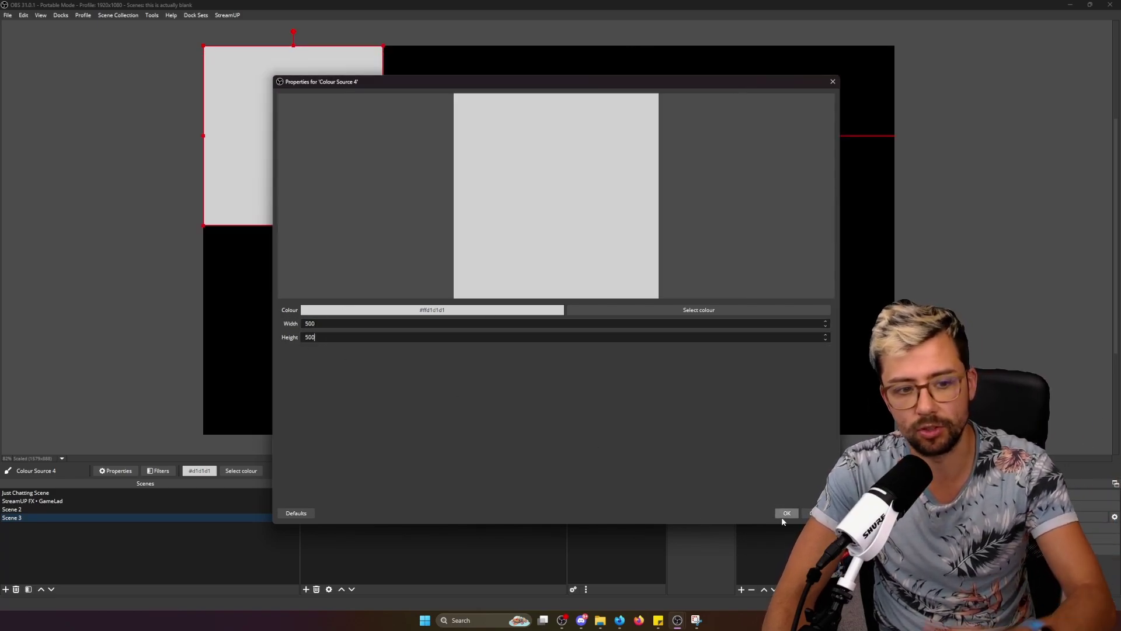
left_click(700, 311)
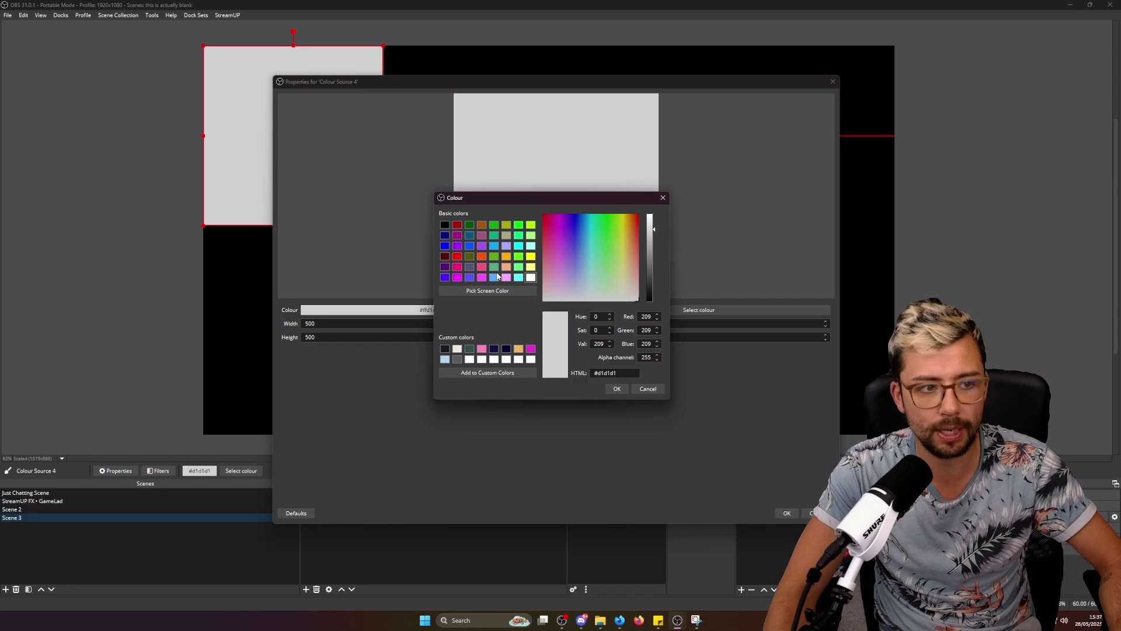
left_click(619, 389)
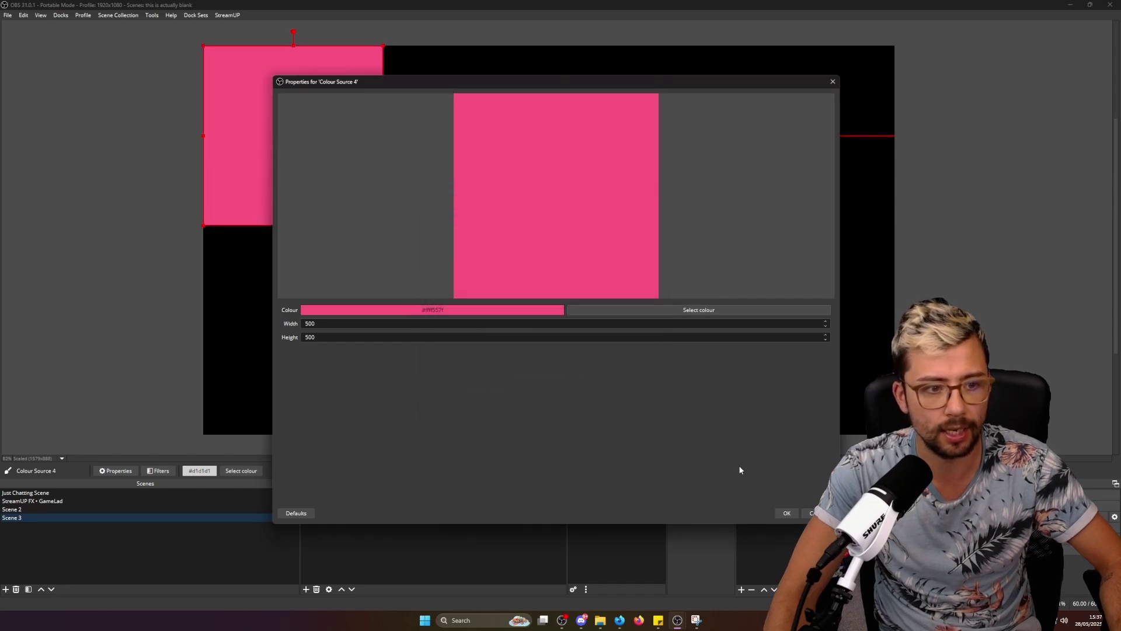
left_click(787, 513)
Centre the pink square on the canvas with Ctrl+D and return to Scene 3.
left_click_drag(262, 115, 482, 217)
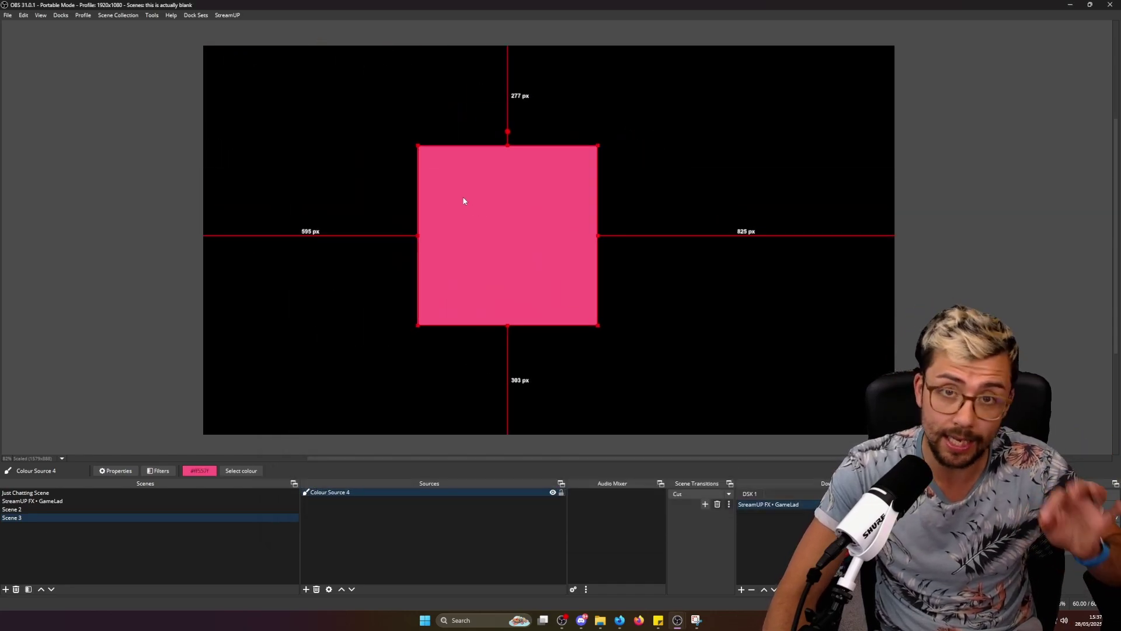
key("ctrl+d")
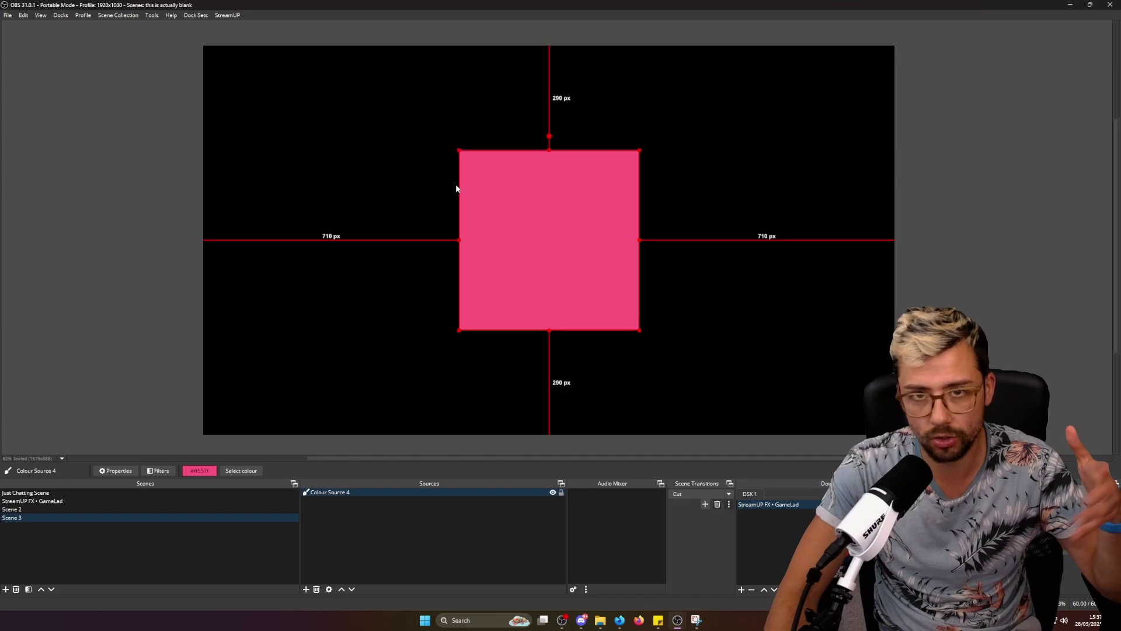
left_click(677, 194)
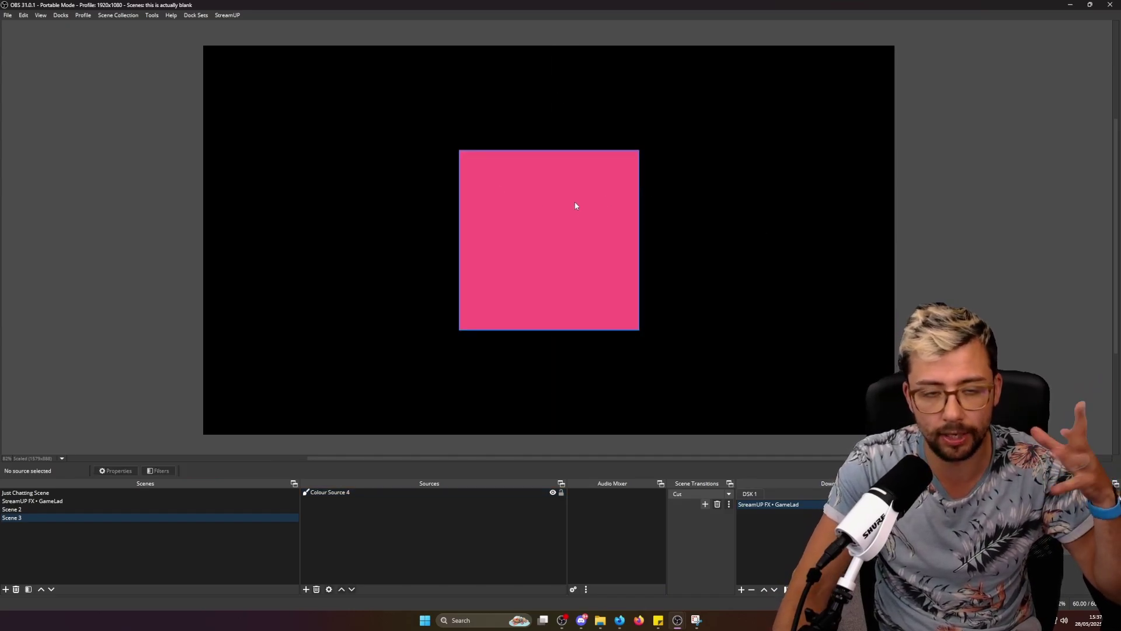
left_click(574, 207)
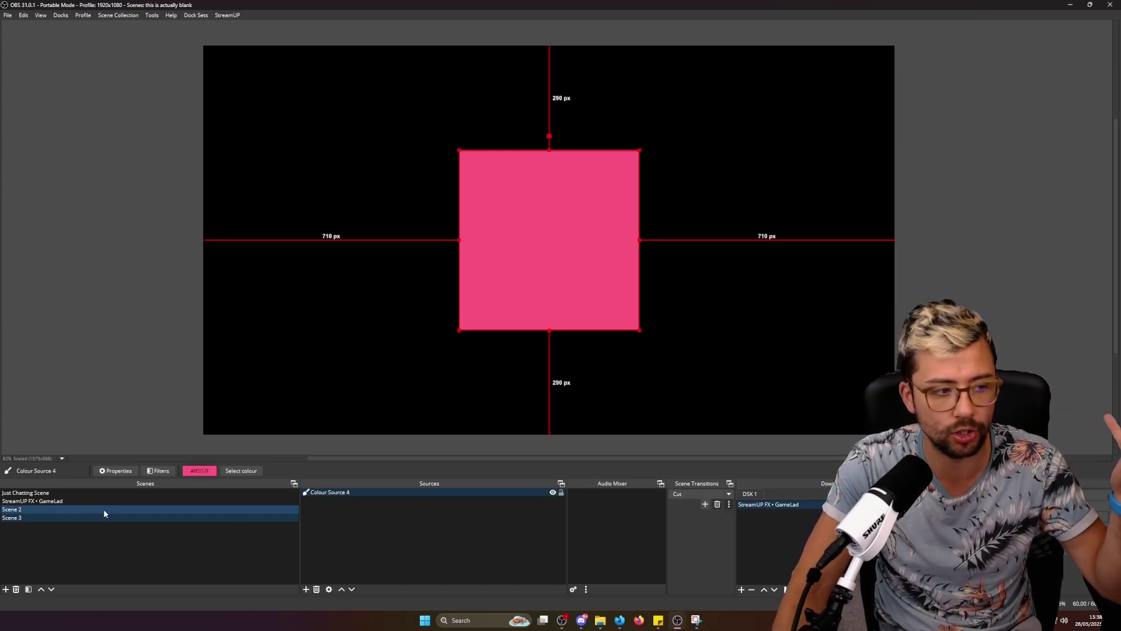
left_click(83, 500)
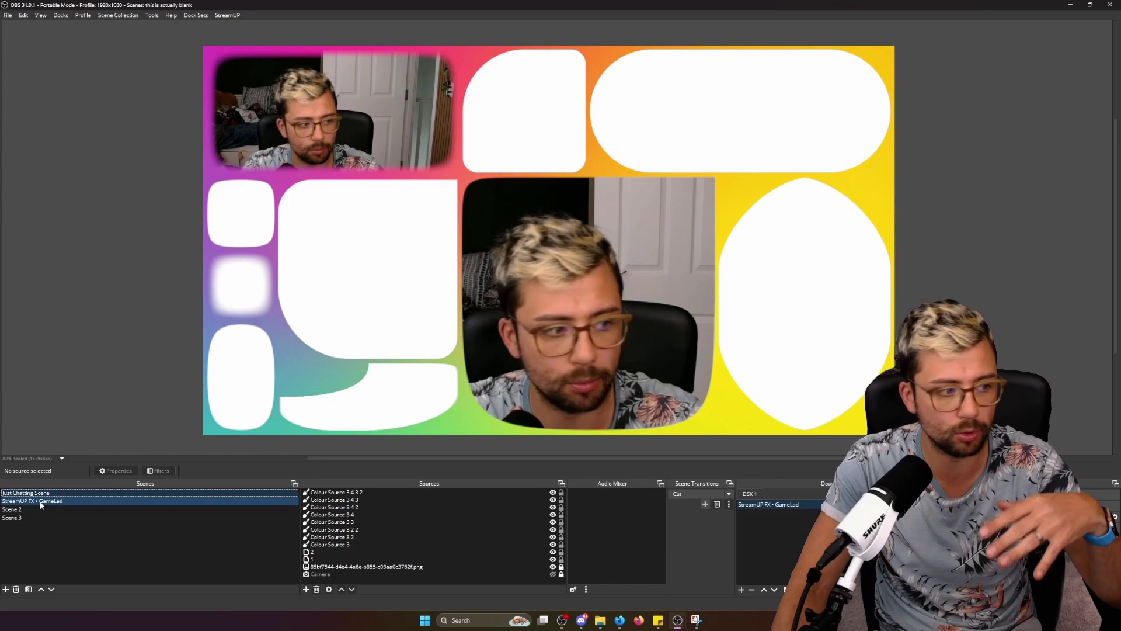
left_click(42, 519)
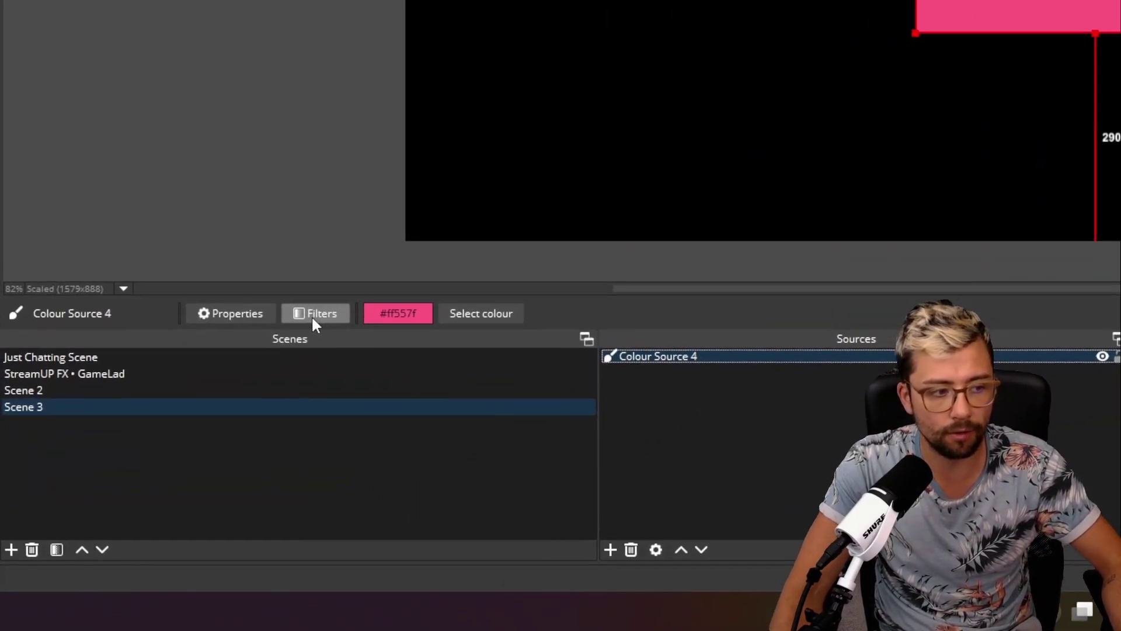
Add a User-defined shader effect filter to Colour Source 4, keeping its default name.
left_click(156, 472)
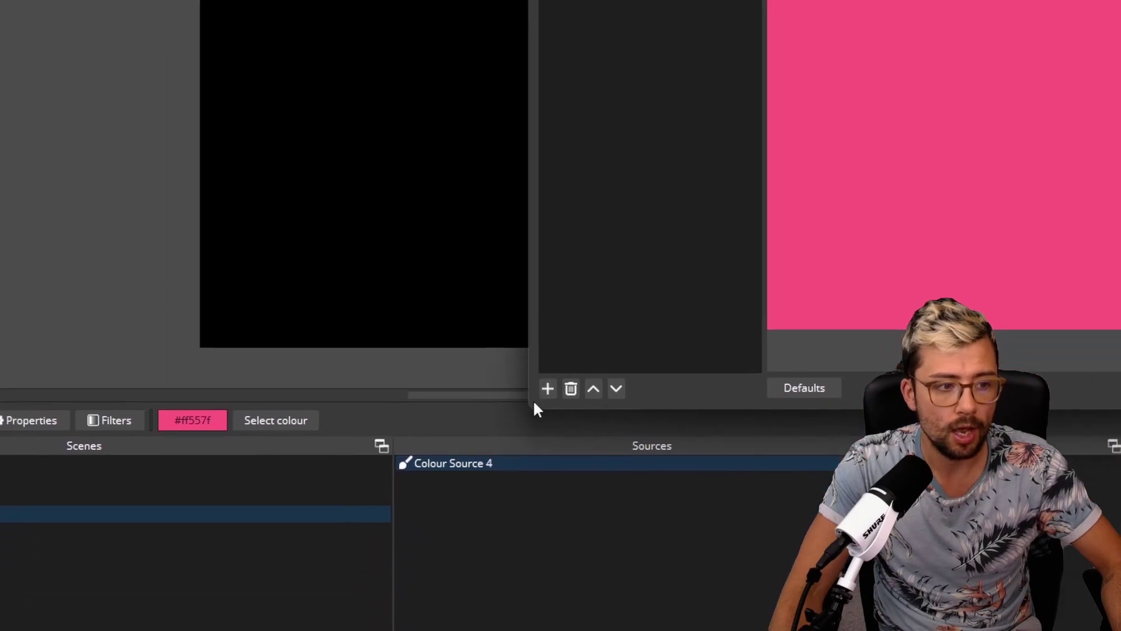
left_click(755, 280)
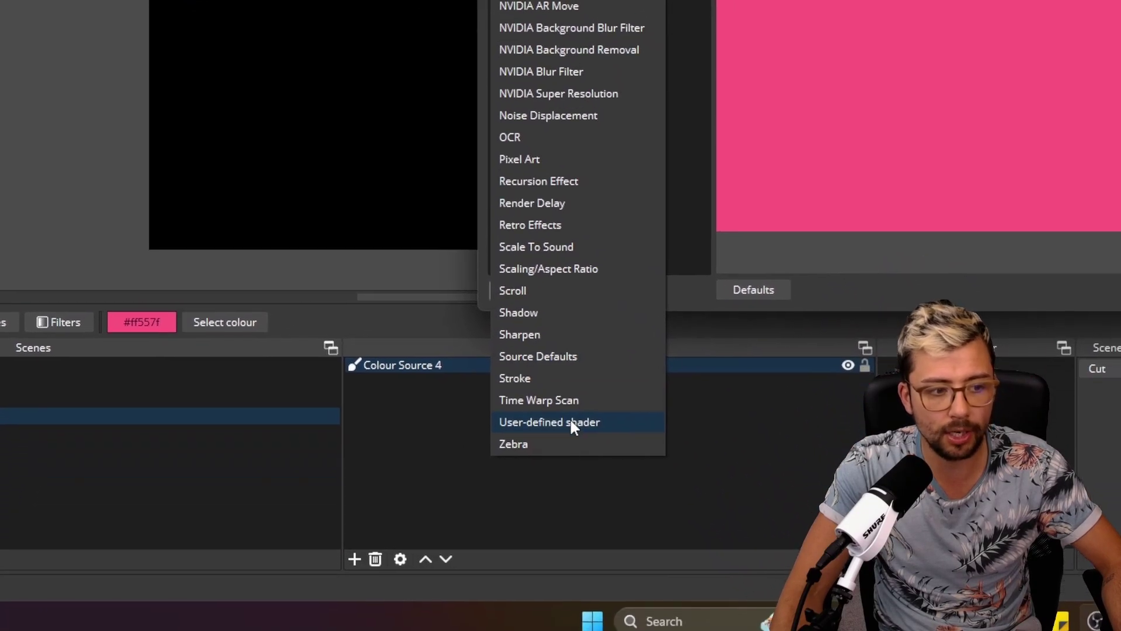
left_click(636, 460)
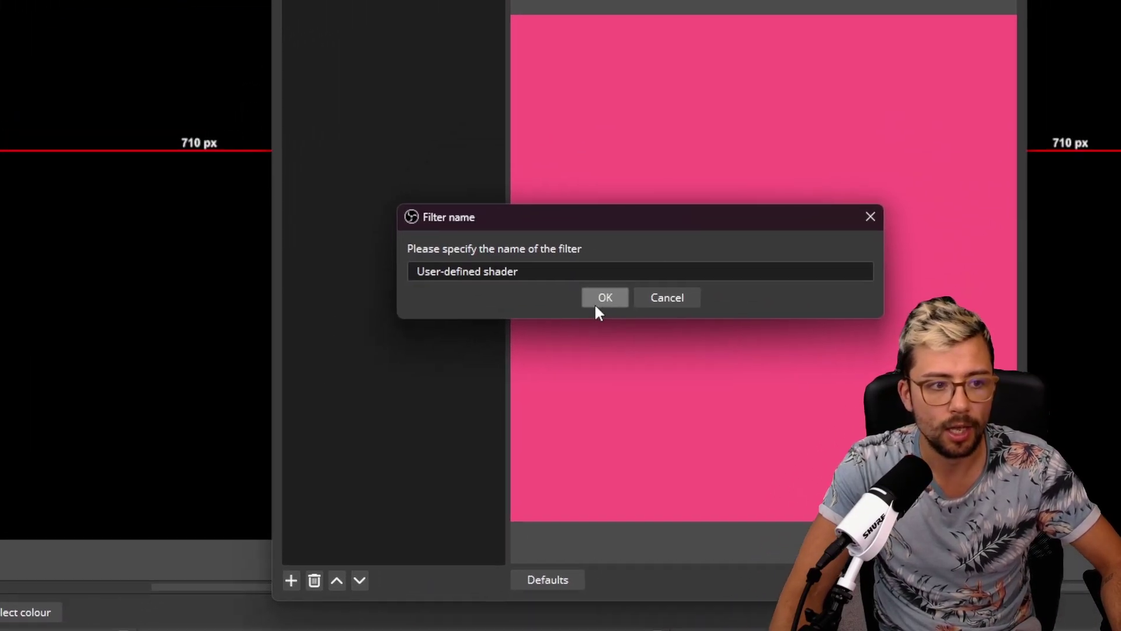
left_click(805, 3)
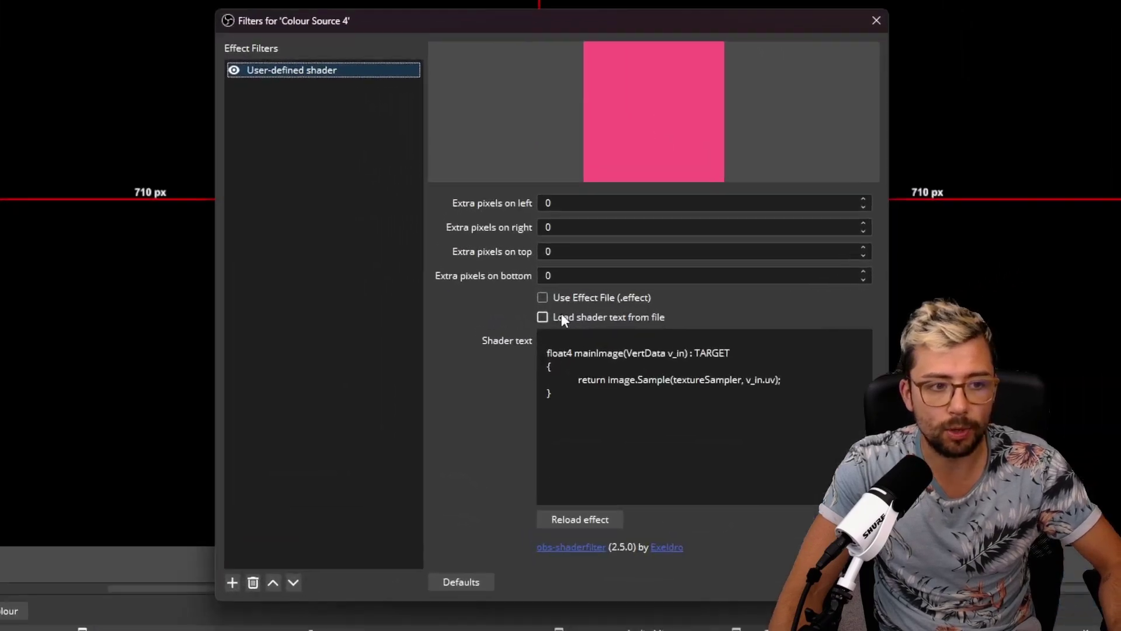
Enable loading shader text from file and choose squircle_v1.0.shader from the Desktop.
left_click(553, 306)
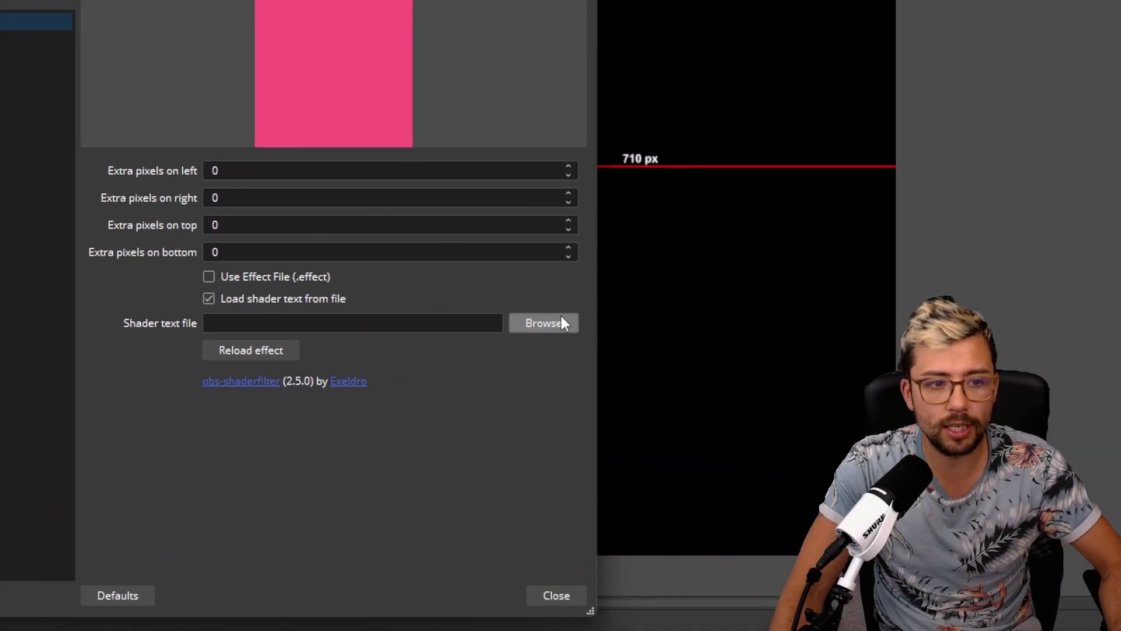
left_click(543, 323)
scroll(451, 320, "down", 12)
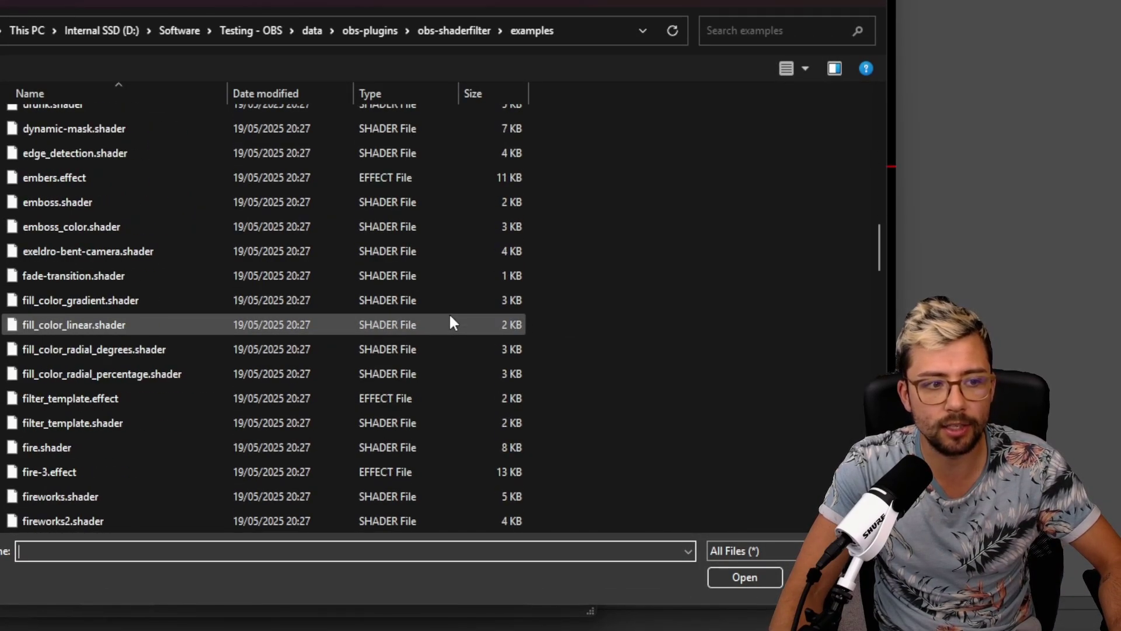
scroll(451, 320, "down", 17)
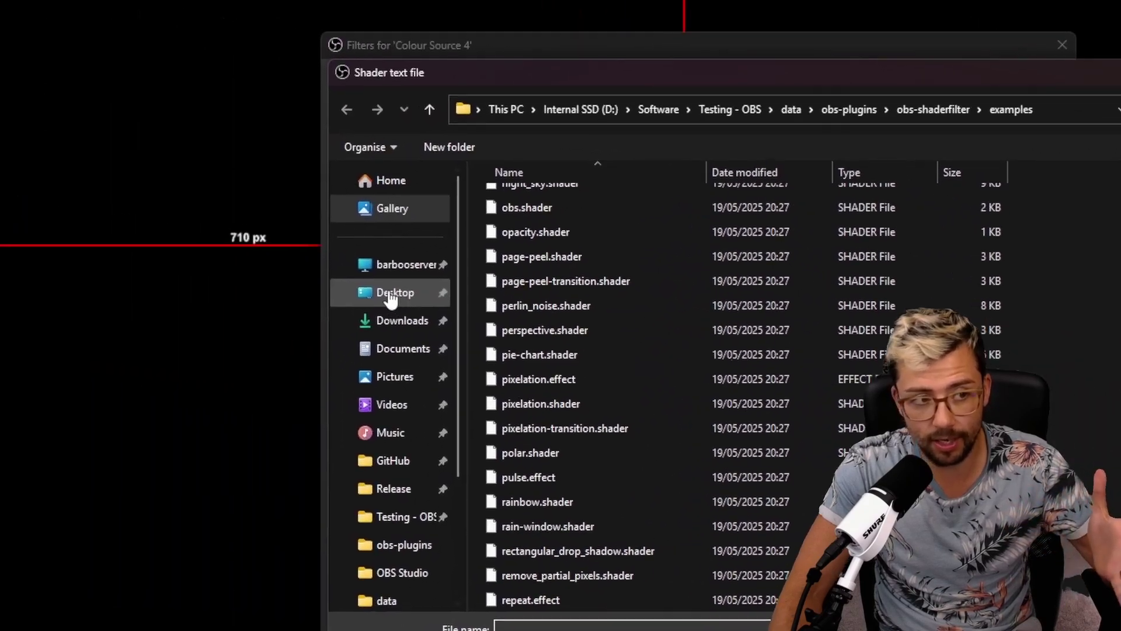
left_click(388, 293)
scroll(666, 304, "down", 5)
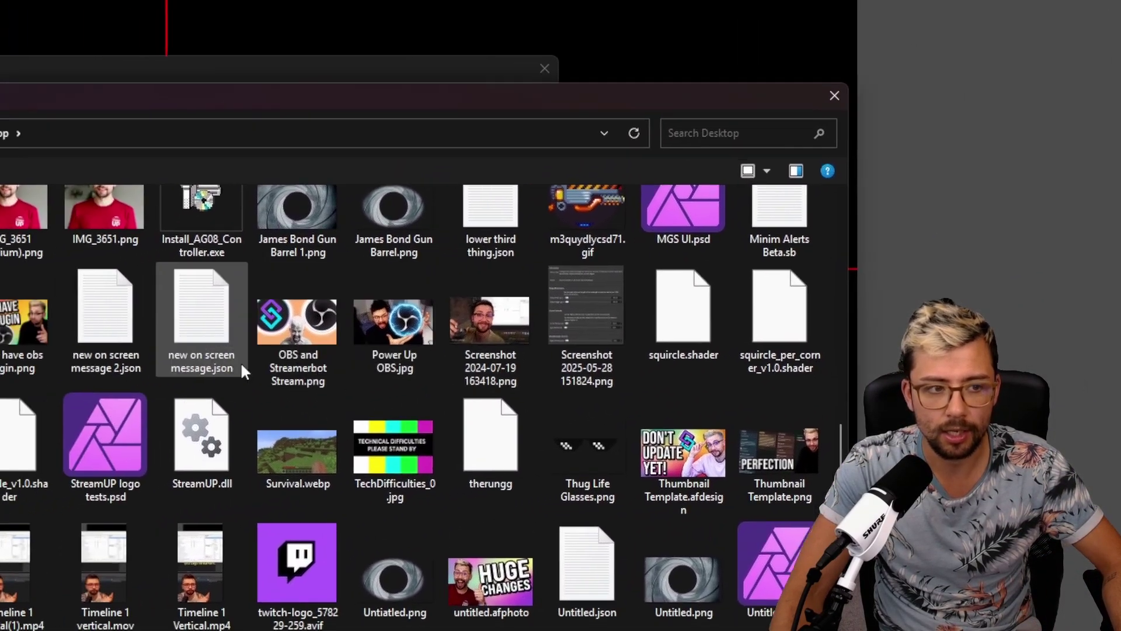
double_click(18, 441)
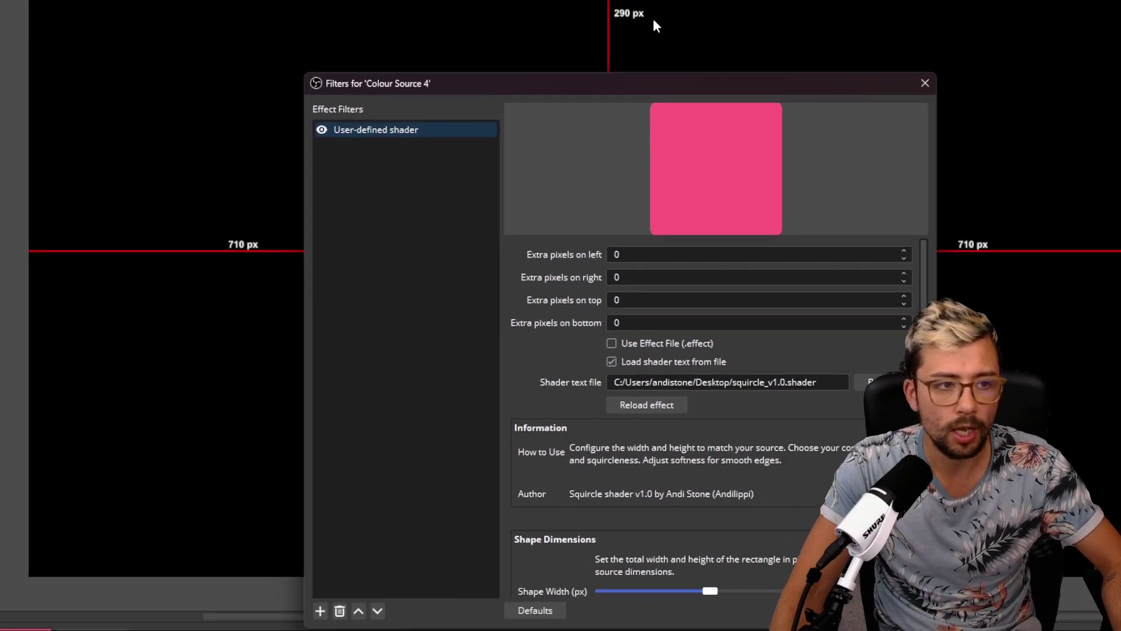
Open Colour Source 4's transform settings with Ctrl+E to check its 500 px size.
left_click_drag(610, 82, 1120, 77)
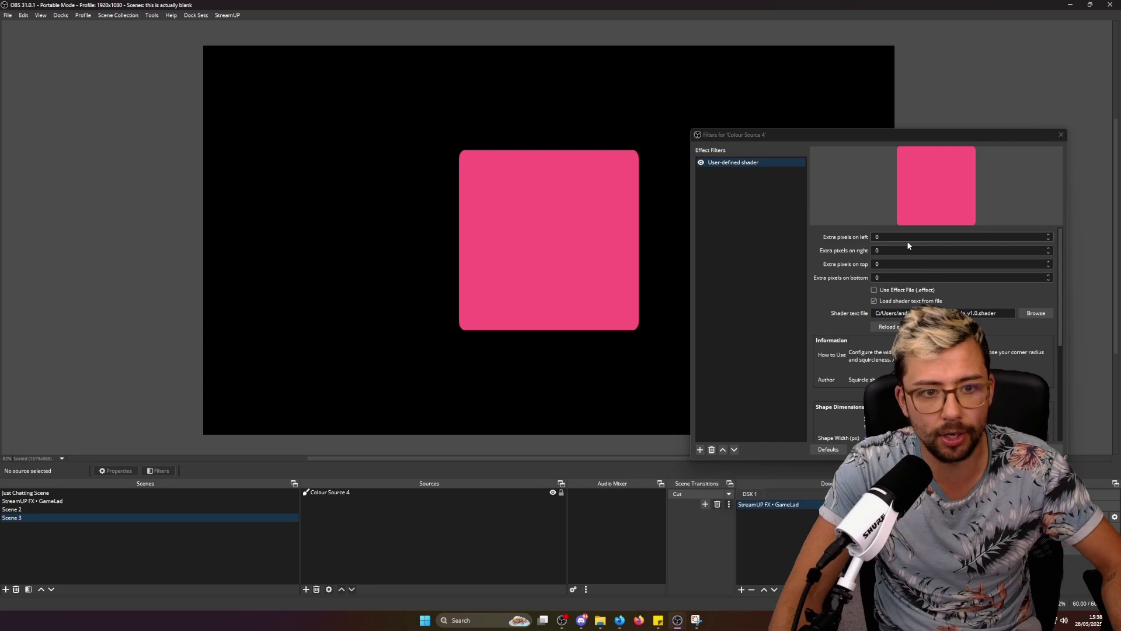
scroll(909, 245, "down", 3)
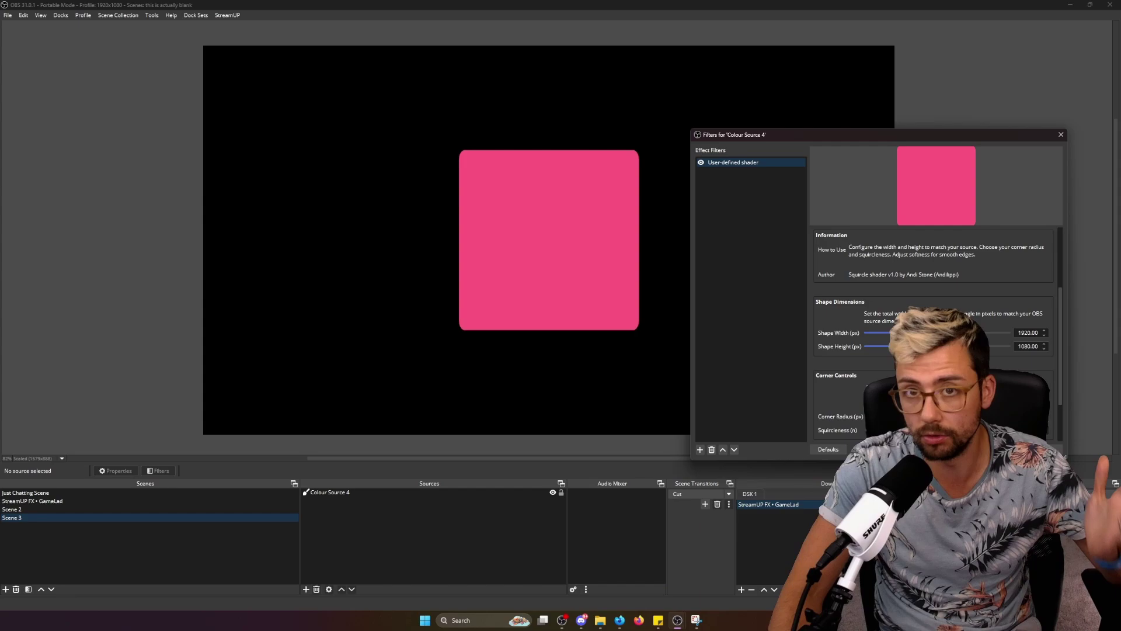
left_click(398, 492)
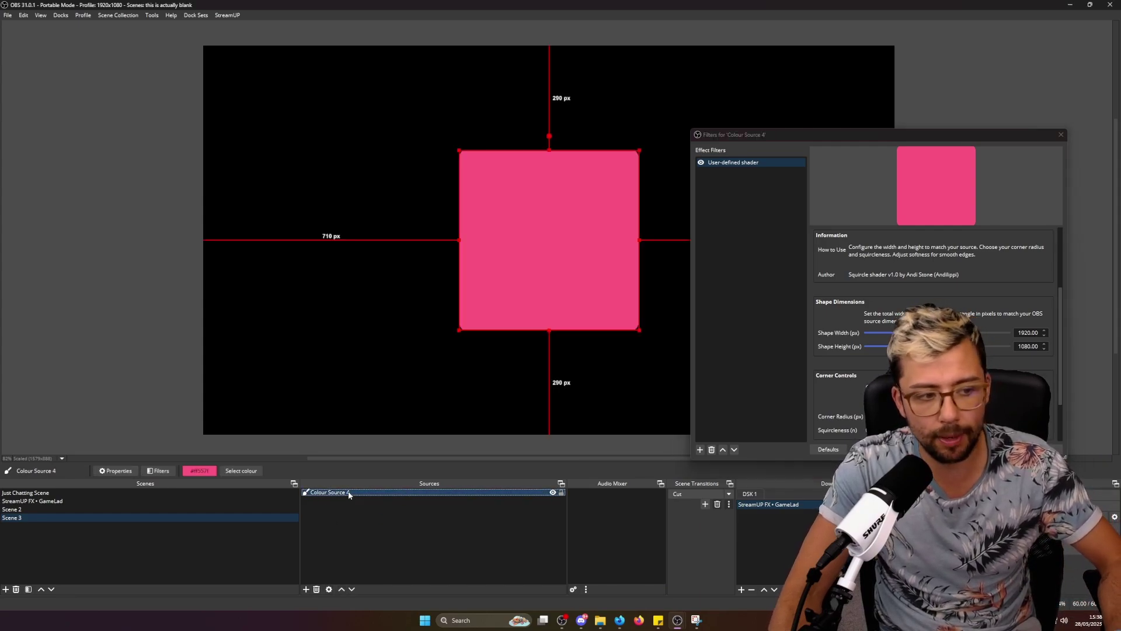
key("ctrl+e")
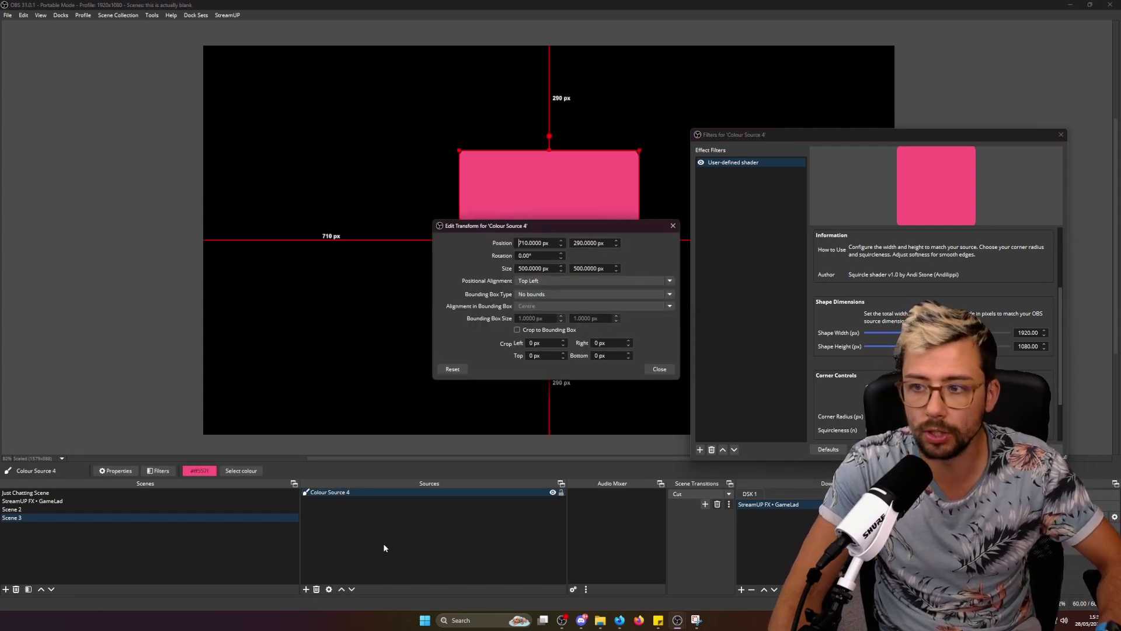
left_click_drag(586, 225, 348, 276)
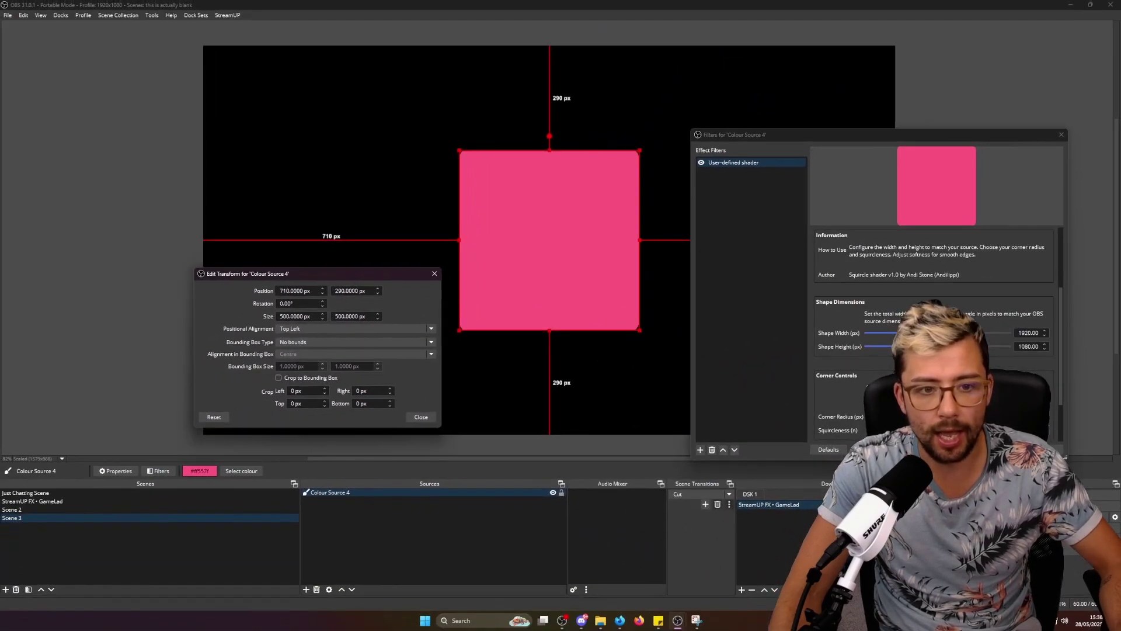
Set the shader's Shape Width and Shape Height both to 500, then deselect the source.
double_click(1024, 333)
type("500")
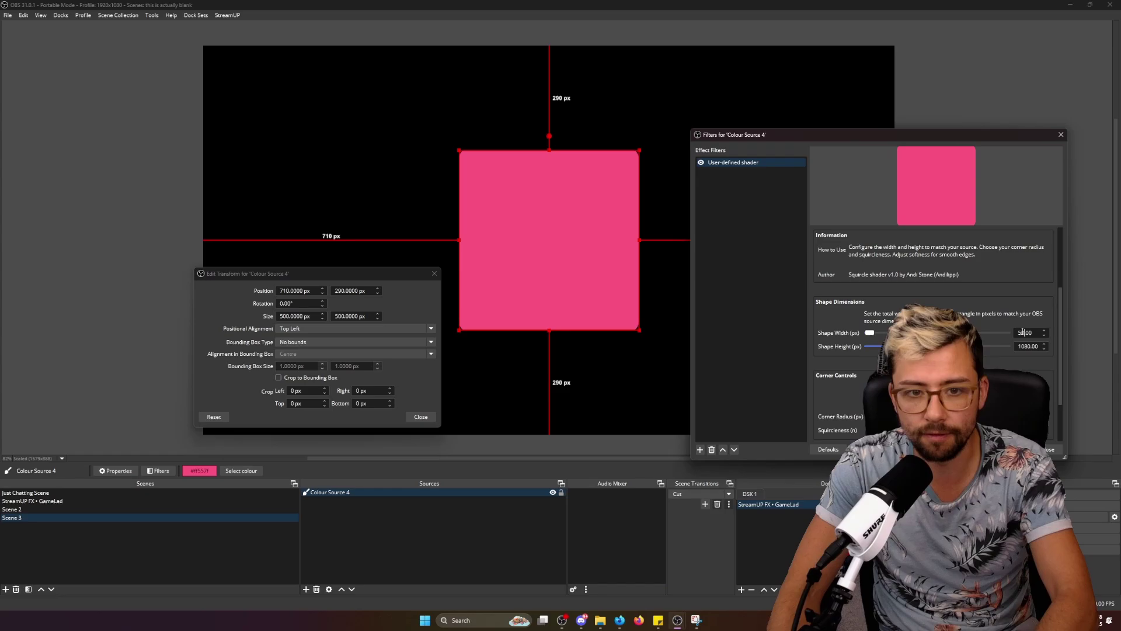
double_click(1022, 347)
type("500")
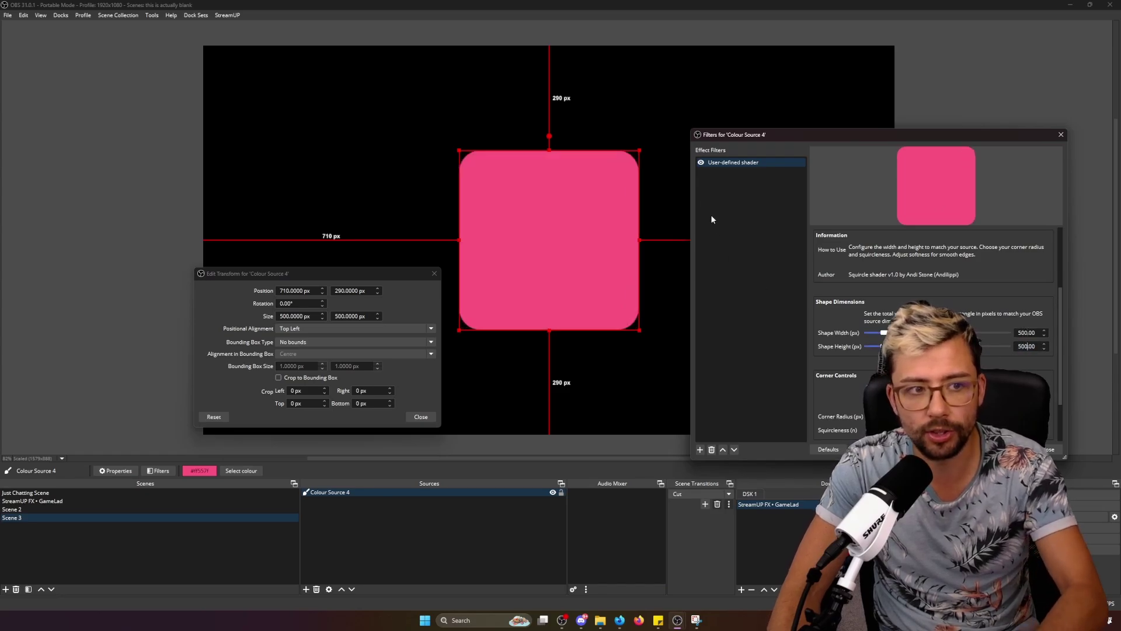
left_click(385, 153)
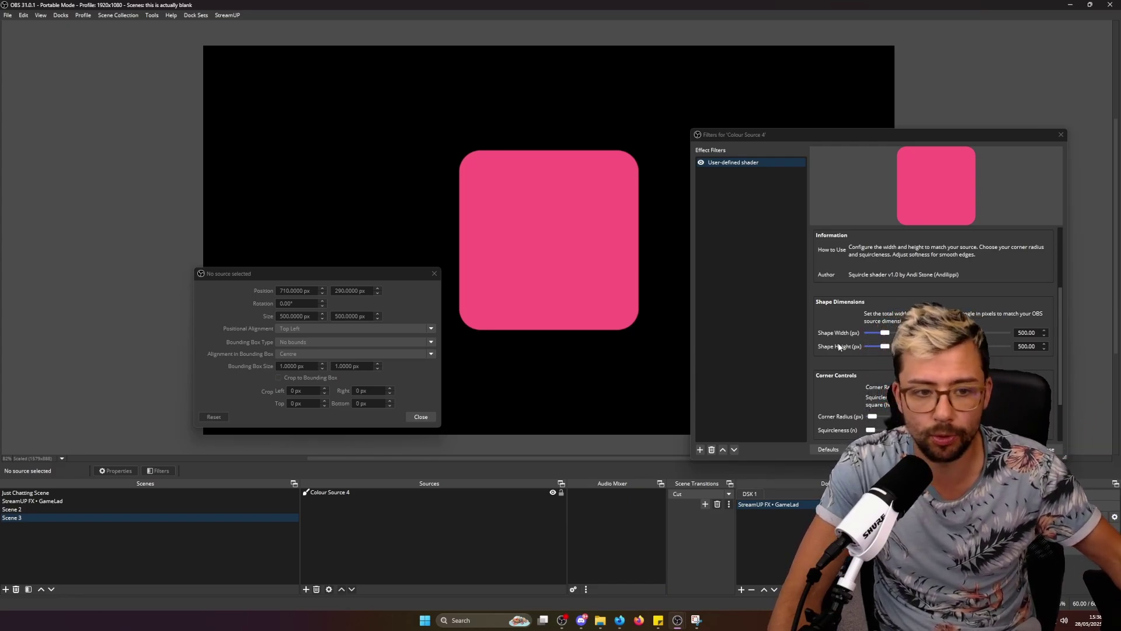
Drag the Corner Radius slider under Corner Controls up to 198.
scroll(875, 366, "down", 2)
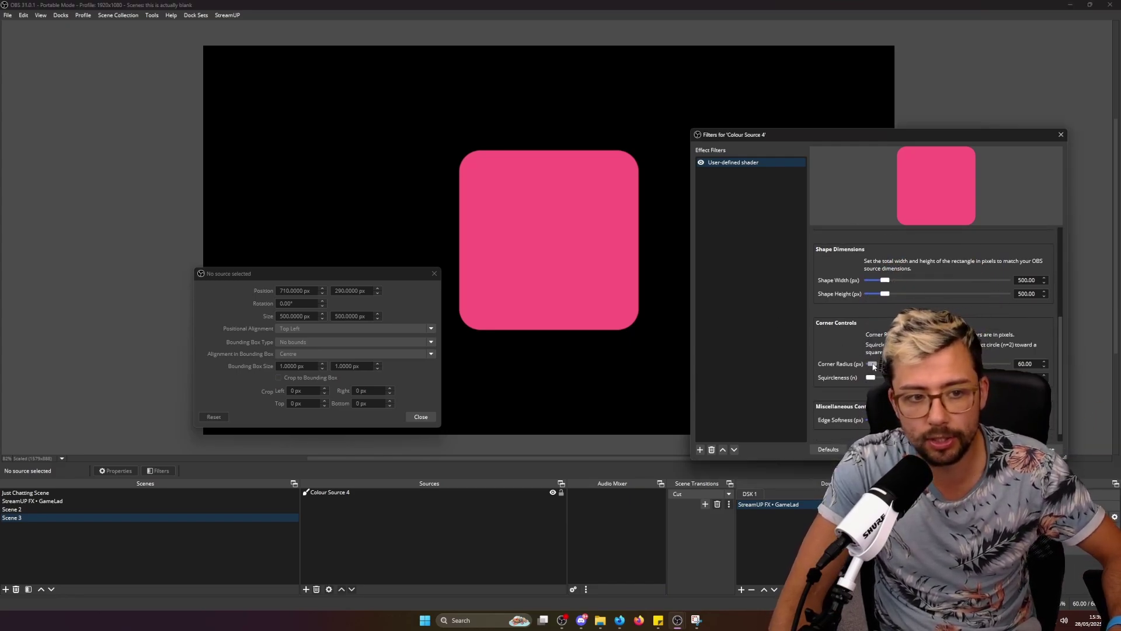
mouse_move(875, 366)
left_mouse_down()
mouse_move(943, 366)
mouse_move(878, 365)
left_mouse_up()
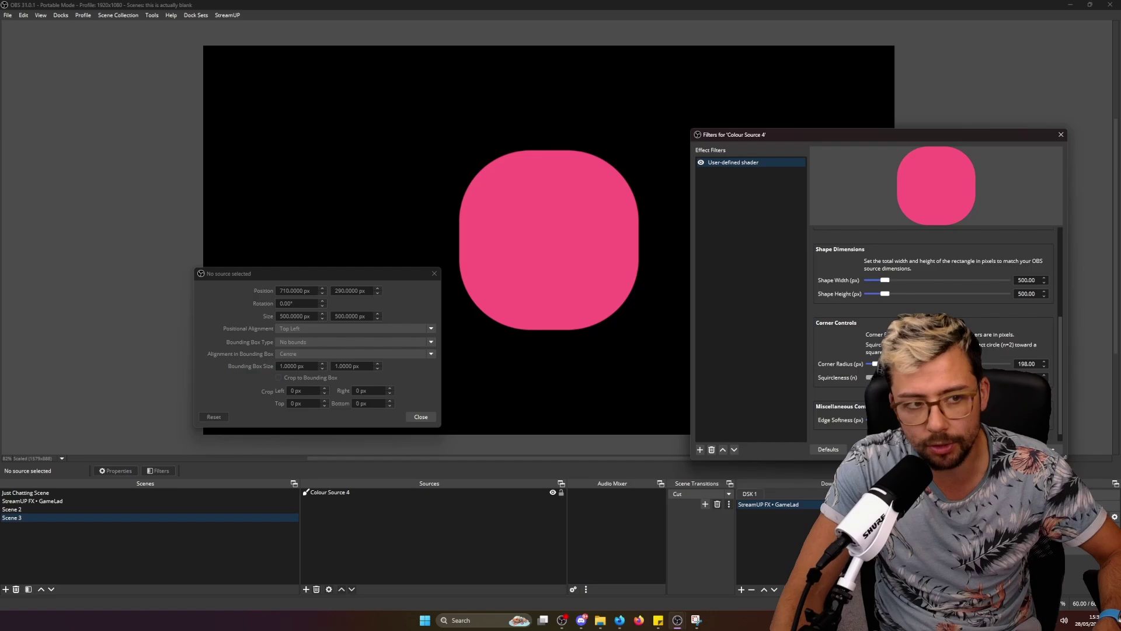
Push Corner Radius to 2924 and lower Squircleness for a near-circular shape.
left_click_drag(868, 378, 870, 378)
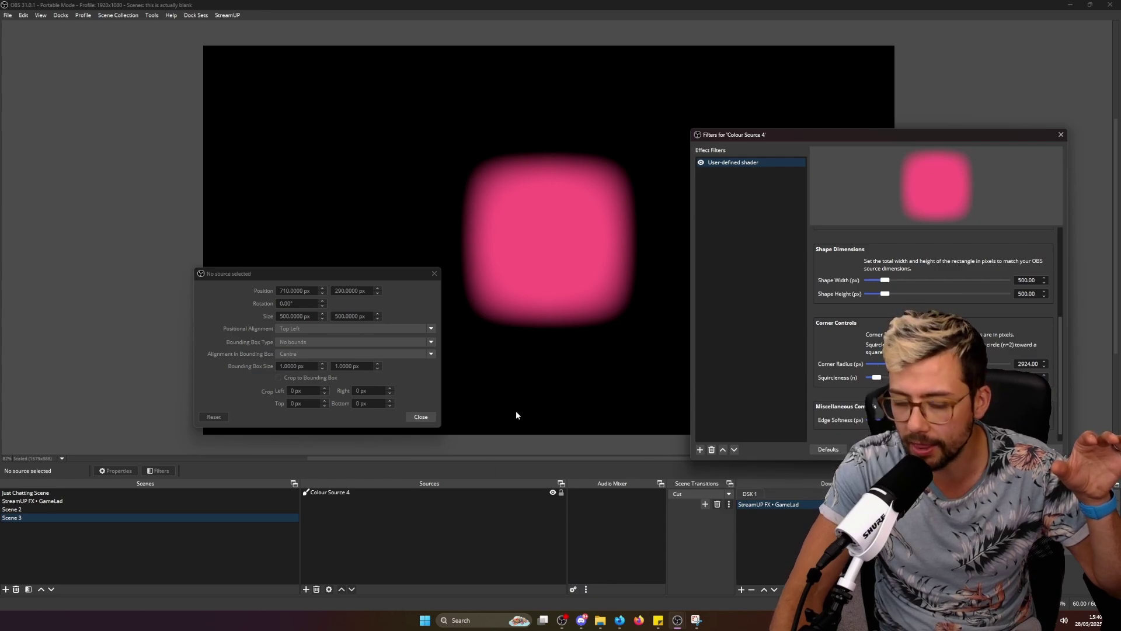
left_click_drag(877, 378, 875, 378)
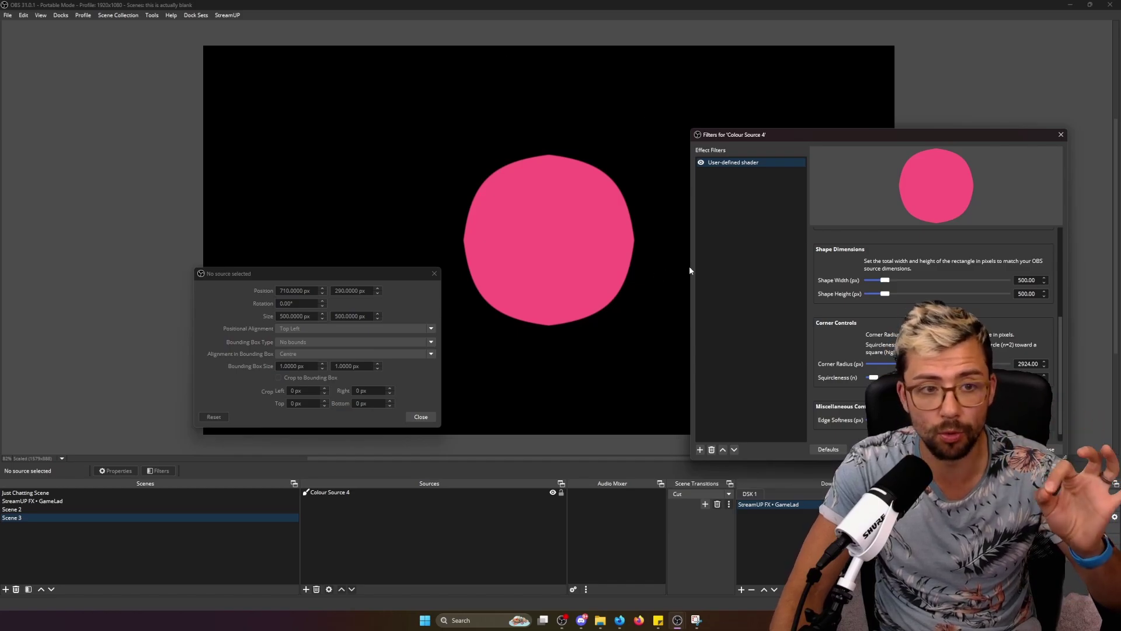
Swap the filter's shader file to squircle_per_corner_v1.0.shader and scroll to its per-corner settings.
scroll(838, 324, "up", 8)
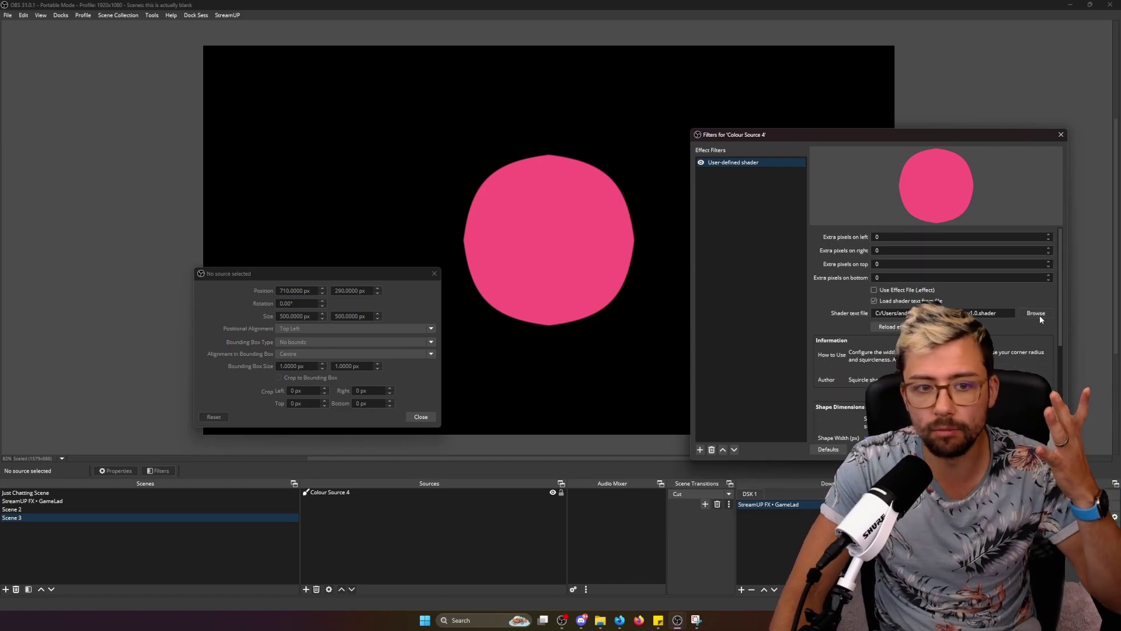
left_click(1040, 314)
scroll(1025, 313, "down", 10)
left_click_drag(1013, 148, 786, 123)
double_click(952, 178)
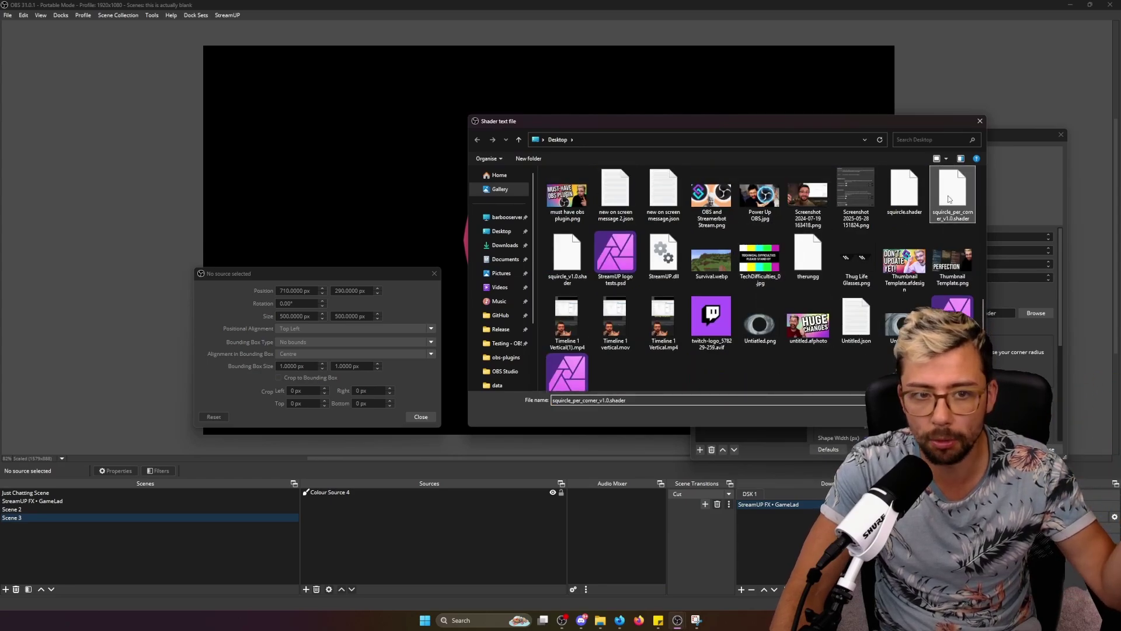
scroll(864, 364, "down", 2)
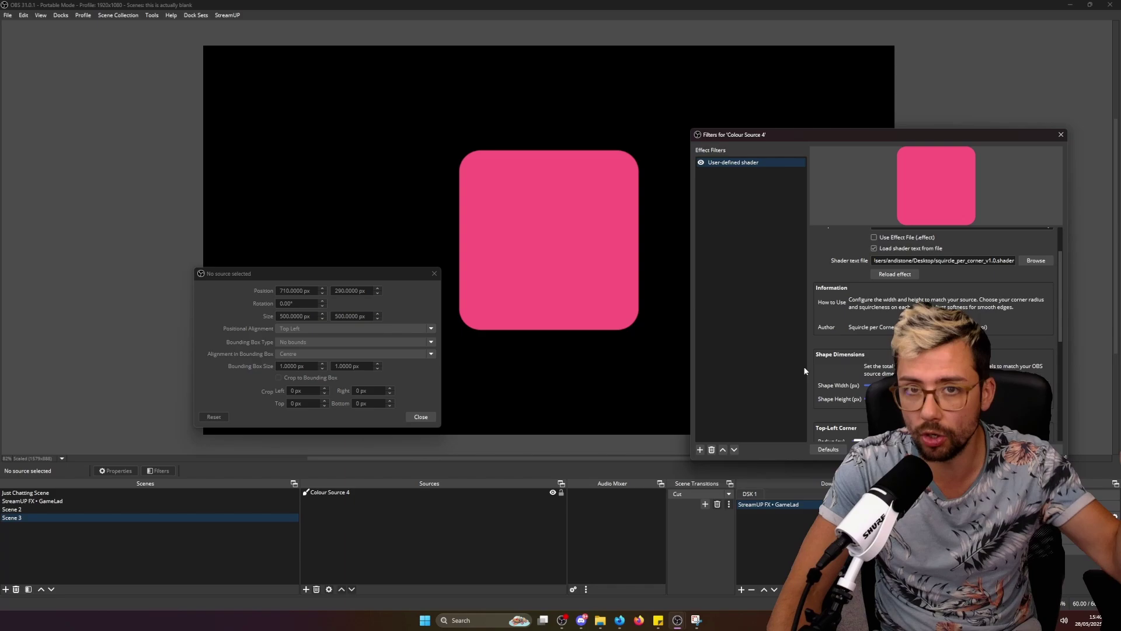
scroll(846, 403, "down", 1)
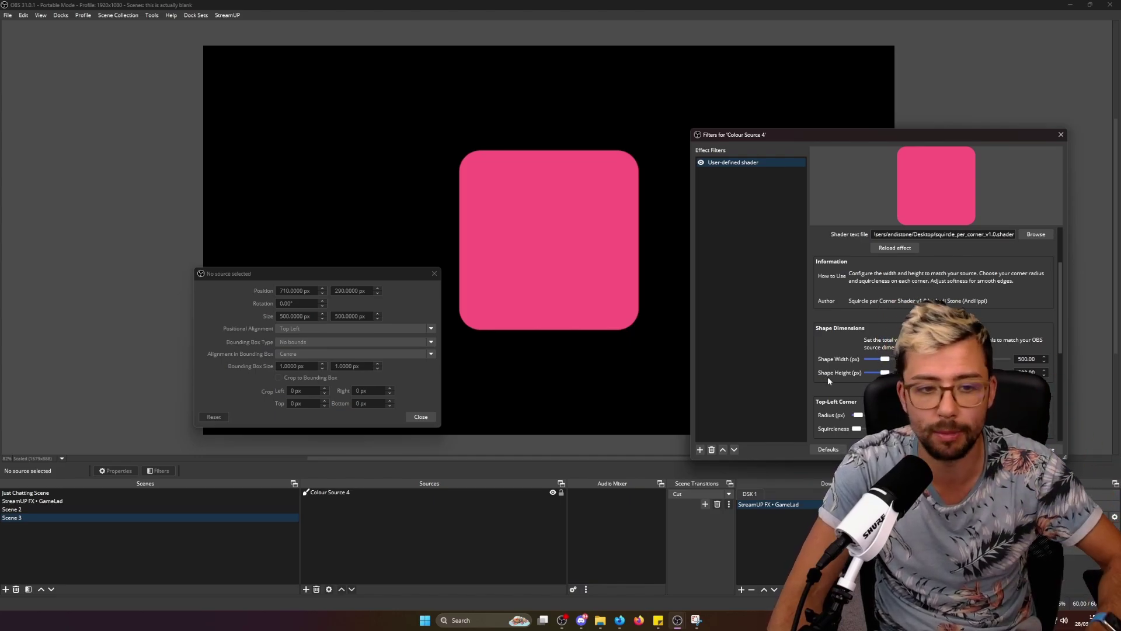
scroll(827, 379, "down", 2)
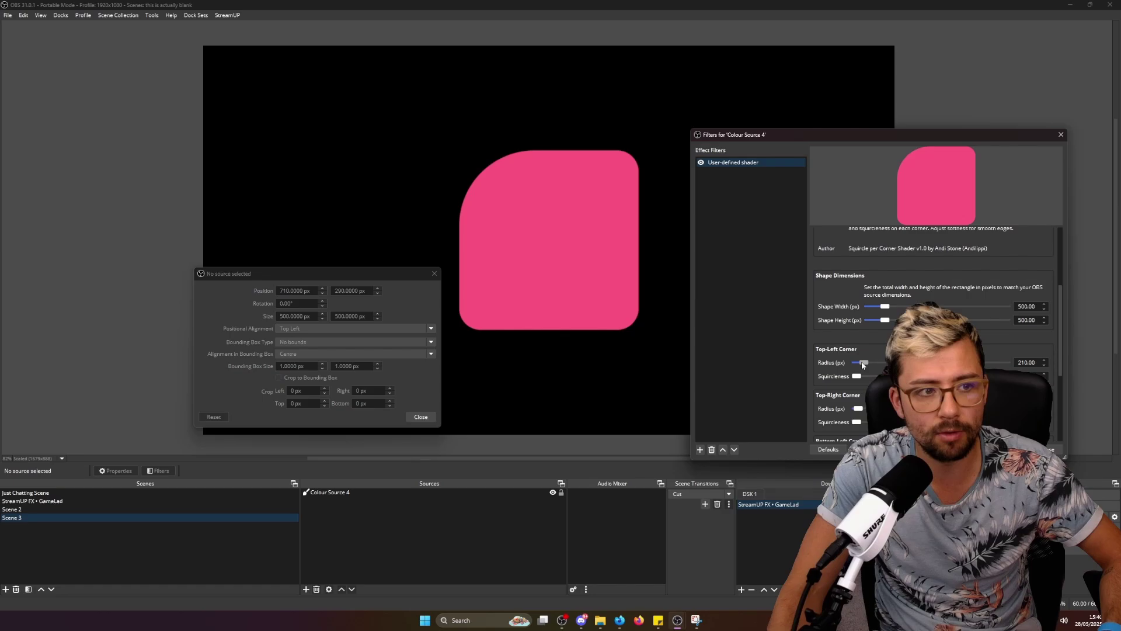
Fine-tune the Top-Left radius and squircleness, leaving corner radii of 245, 268, 210 and 60 px.
left_click_drag(865, 366, 871, 364)
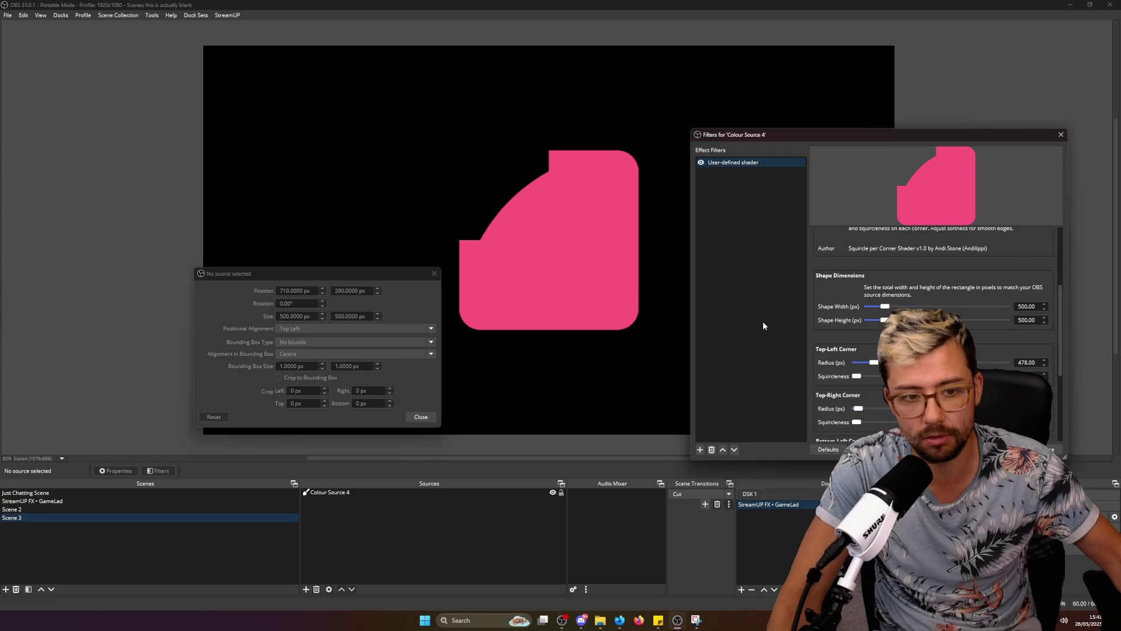
left_click_drag(873, 366, 870, 366)
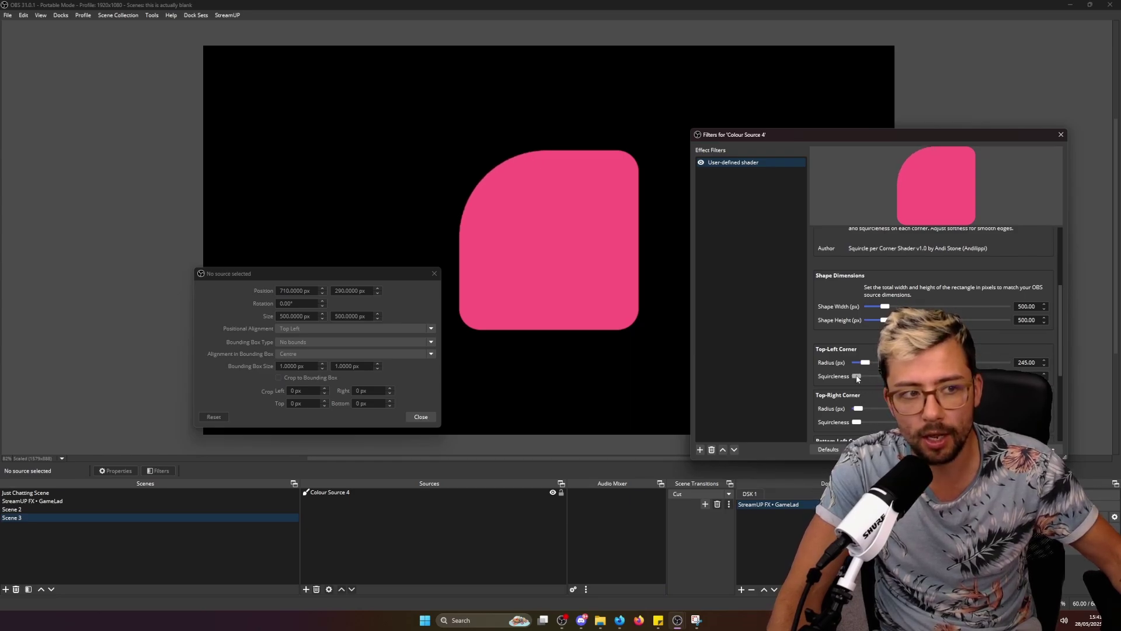
left_click_drag(857, 377, 860, 377)
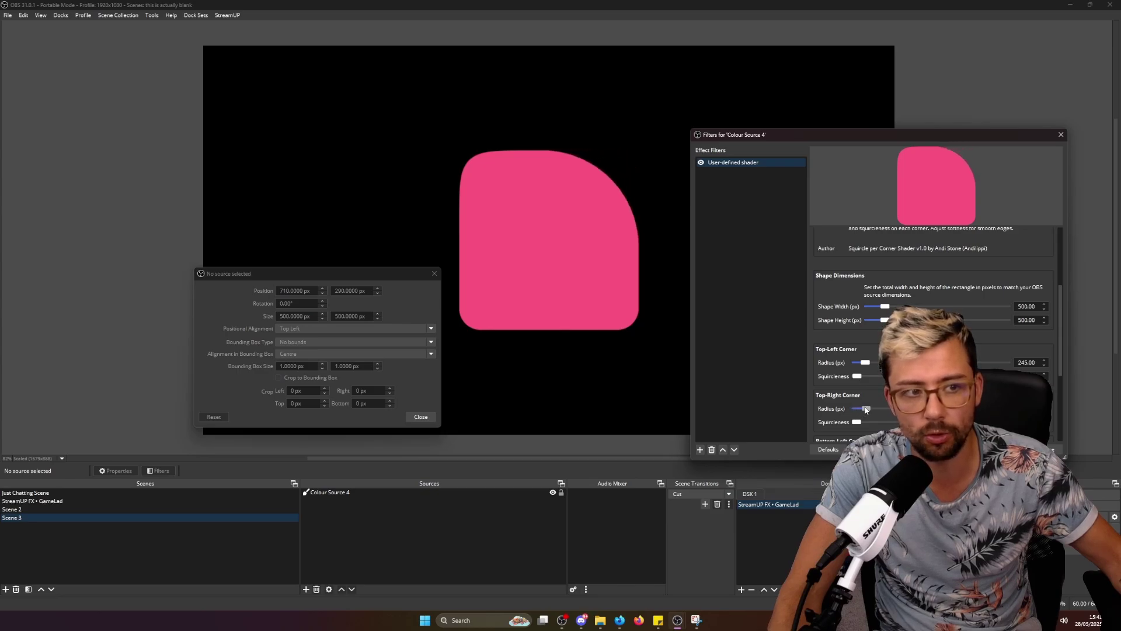
scroll(858, 404, "down", 2)
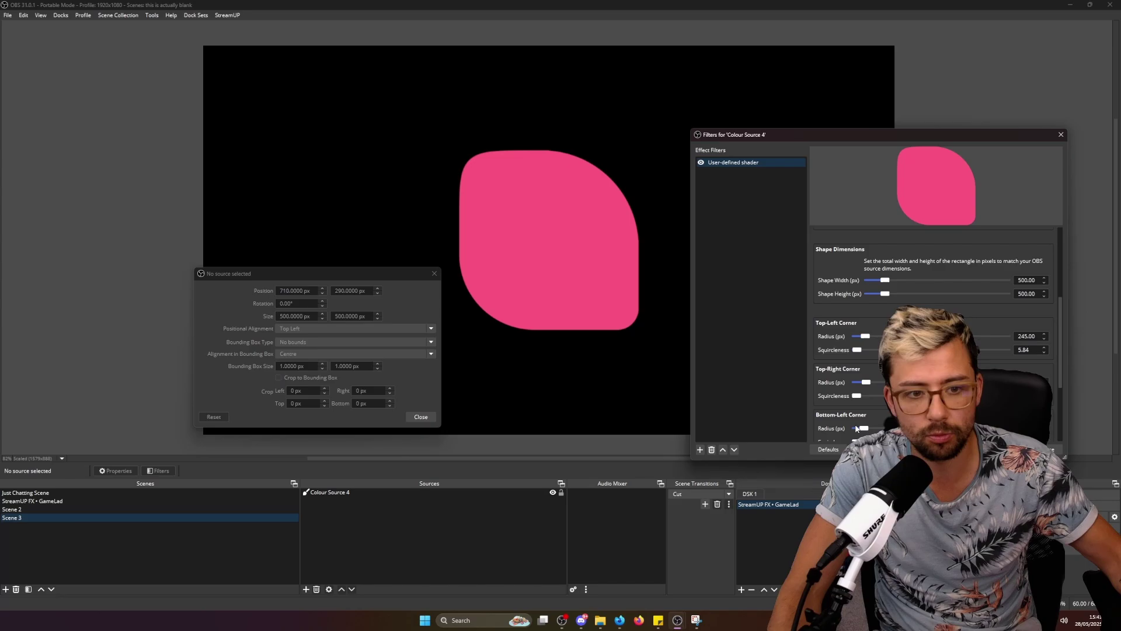
scroll(857, 429, "down", 2)
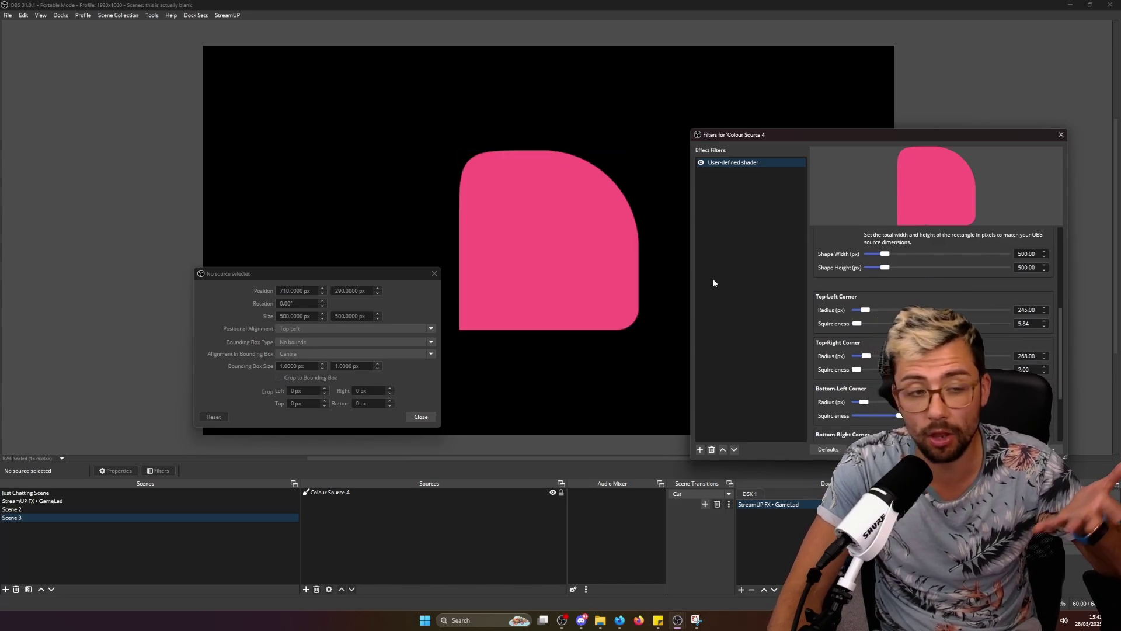
scroll(834, 369, "down", 7)
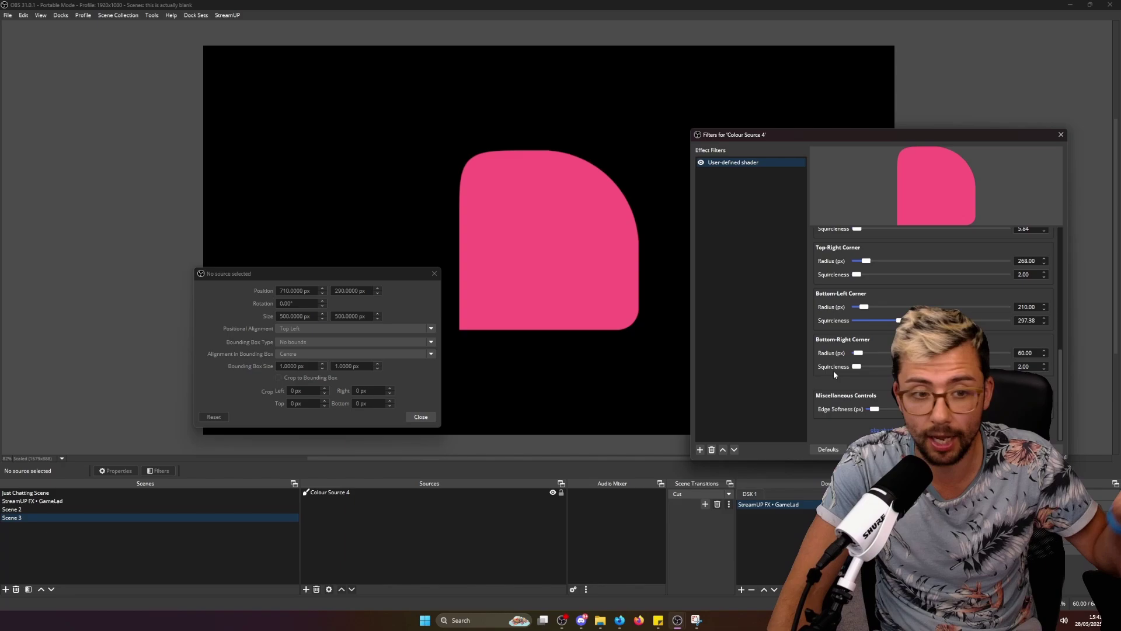
Raise Edge Softness under Miscellaneous Controls so the unevenly rounded pink shape gets blurred edges.
left_click_drag(874, 409, 923, 409)
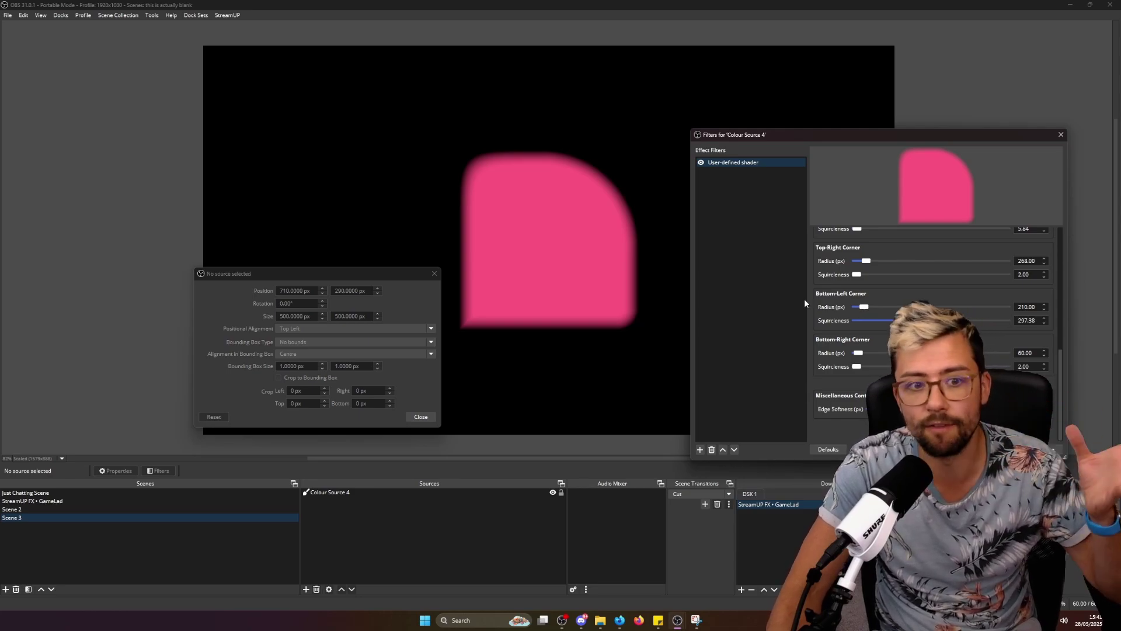
scroll(839, 338, "up", 3)
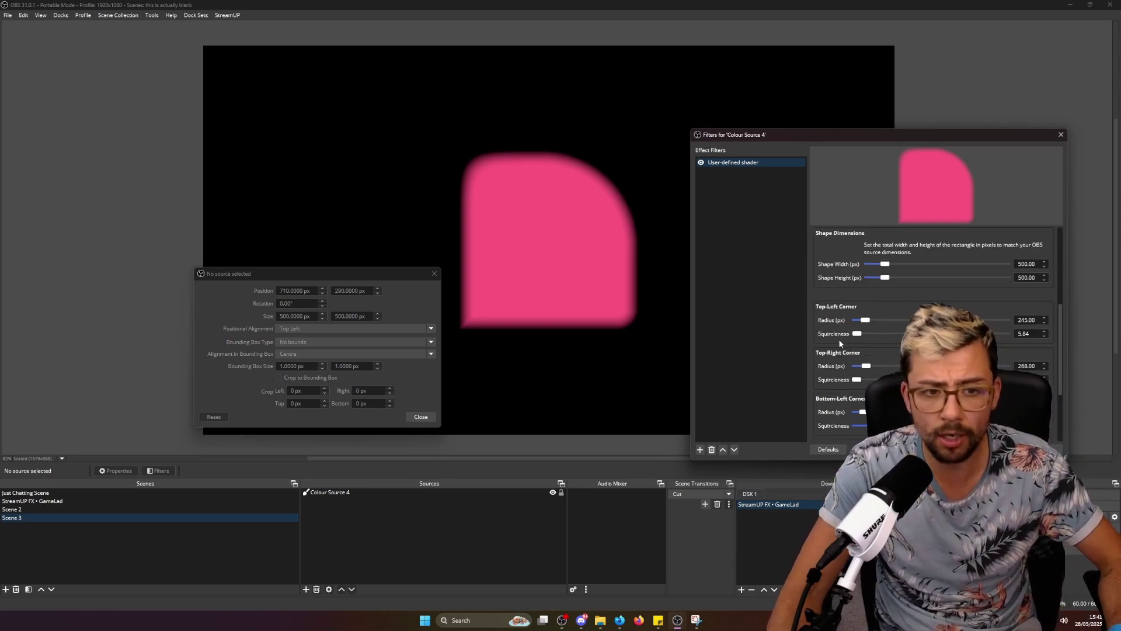
scroll(838, 339, "up", 2)
scroll(833, 390, "down", 5)
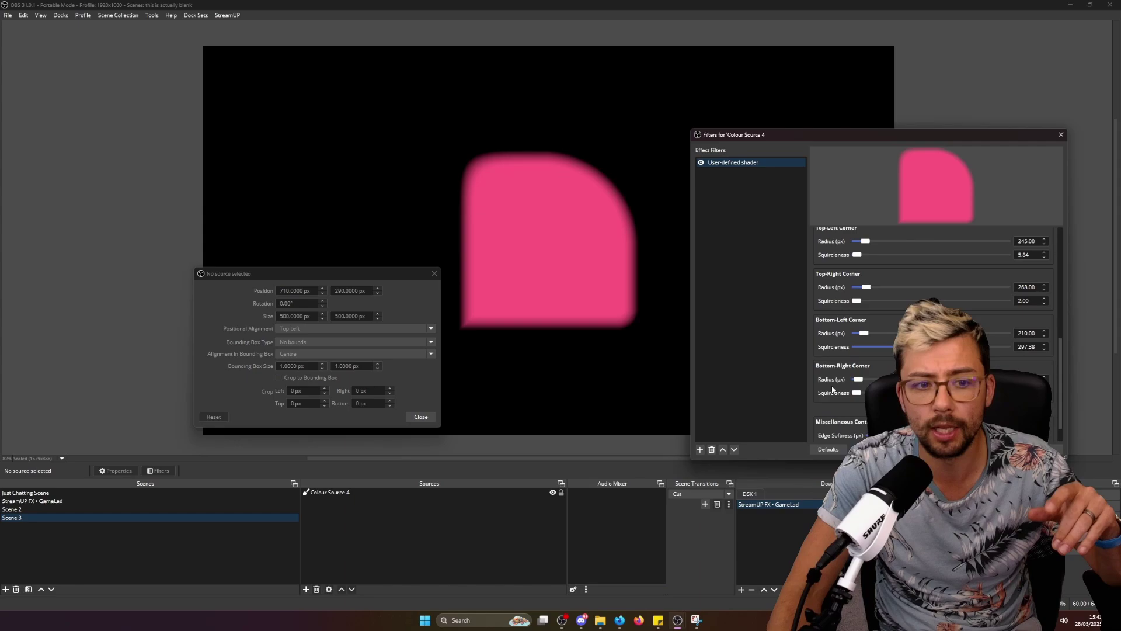
scroll(833, 389, "down", 1)
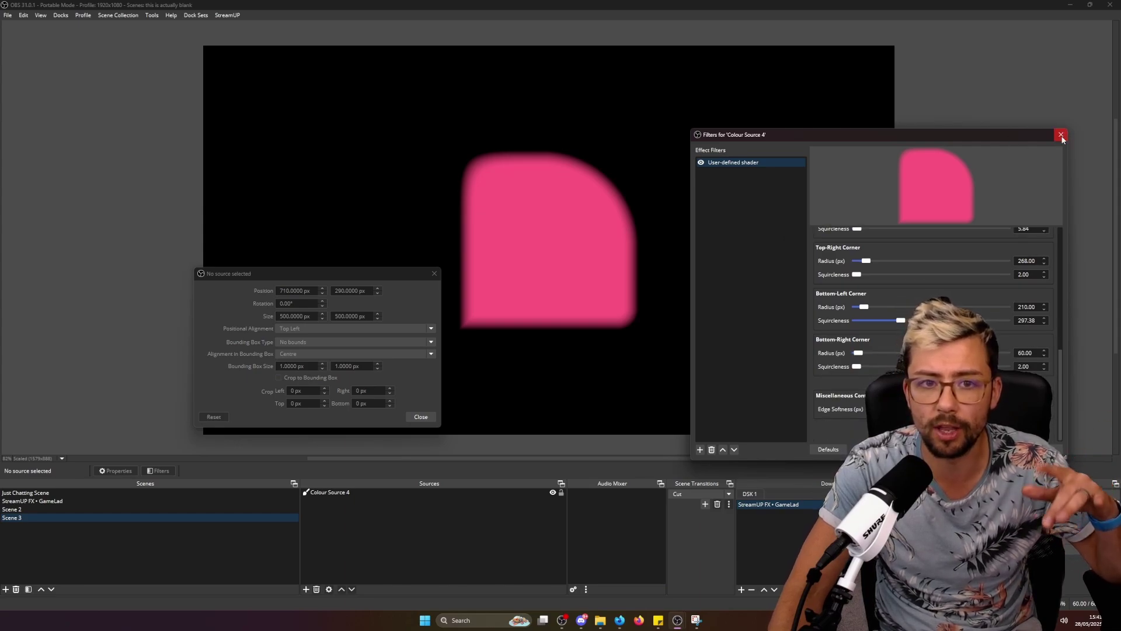